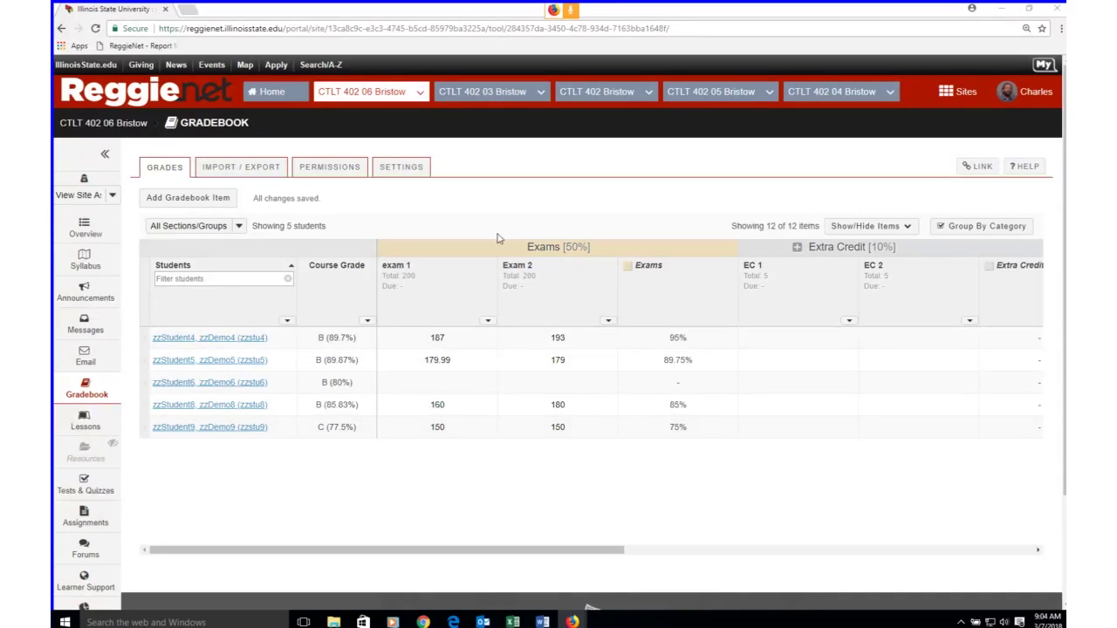
# Zoom the CTLT 402 06 gradebook page to 125%, switching between open windows along the way.
pyautogui.click(503, 190)
pyautogui.hotkey('ctrl', '+')
pyautogui.hotkey('ctrl', '+')
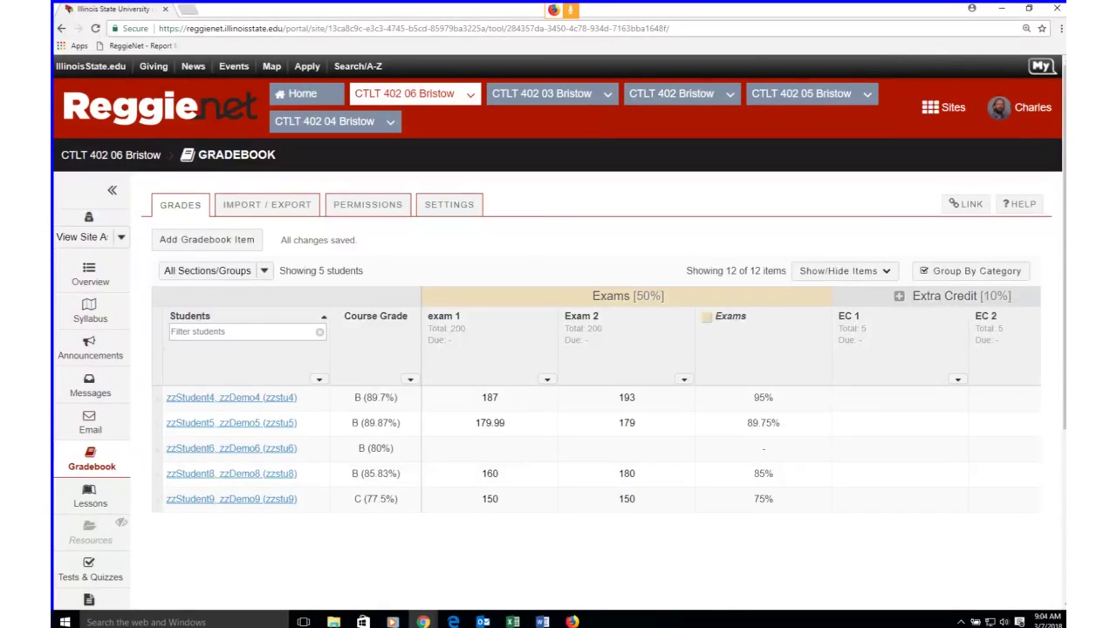
pyautogui.hotkey('alt', 'Tab')
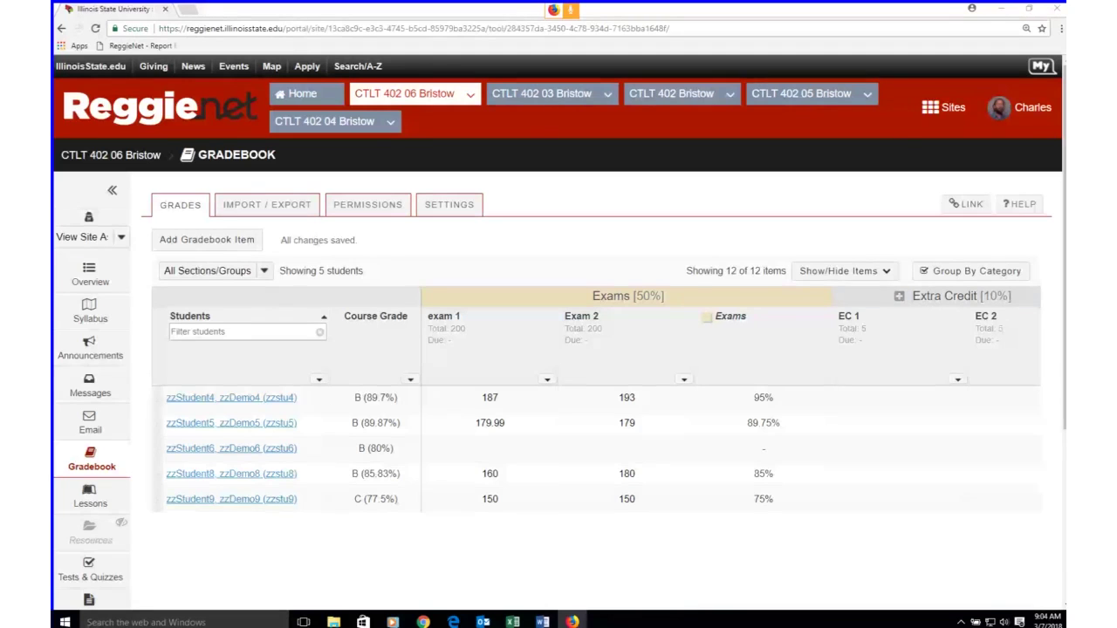
pyautogui.hotkey('alt', 'Tab')
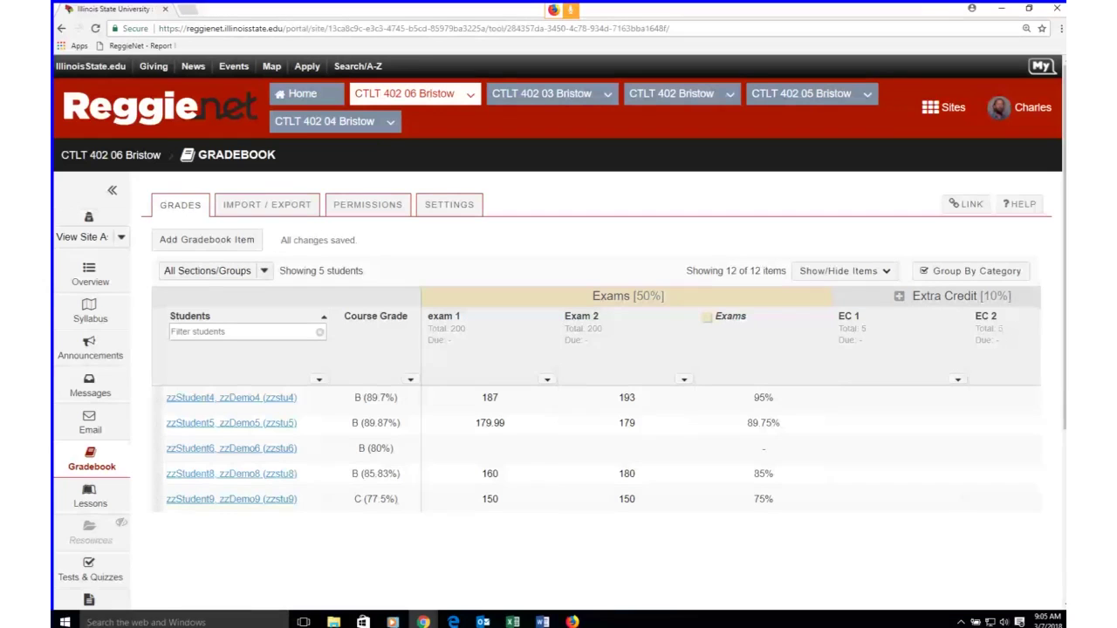
pyautogui.hotkey('alt', 'Tab')
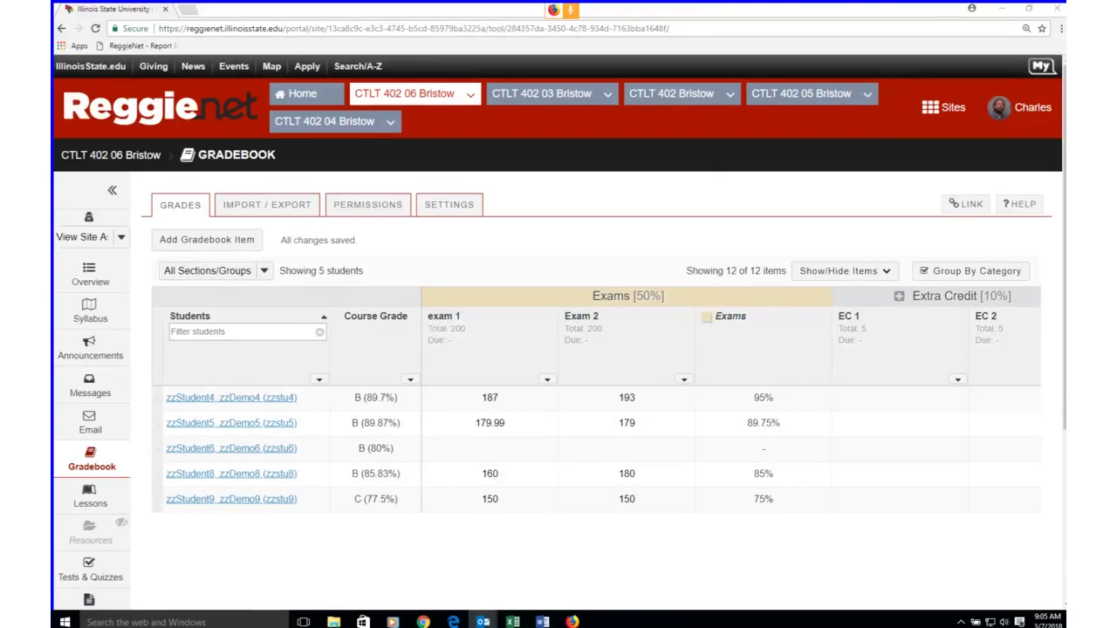
pyautogui.hotkey('alt', 'Tab')
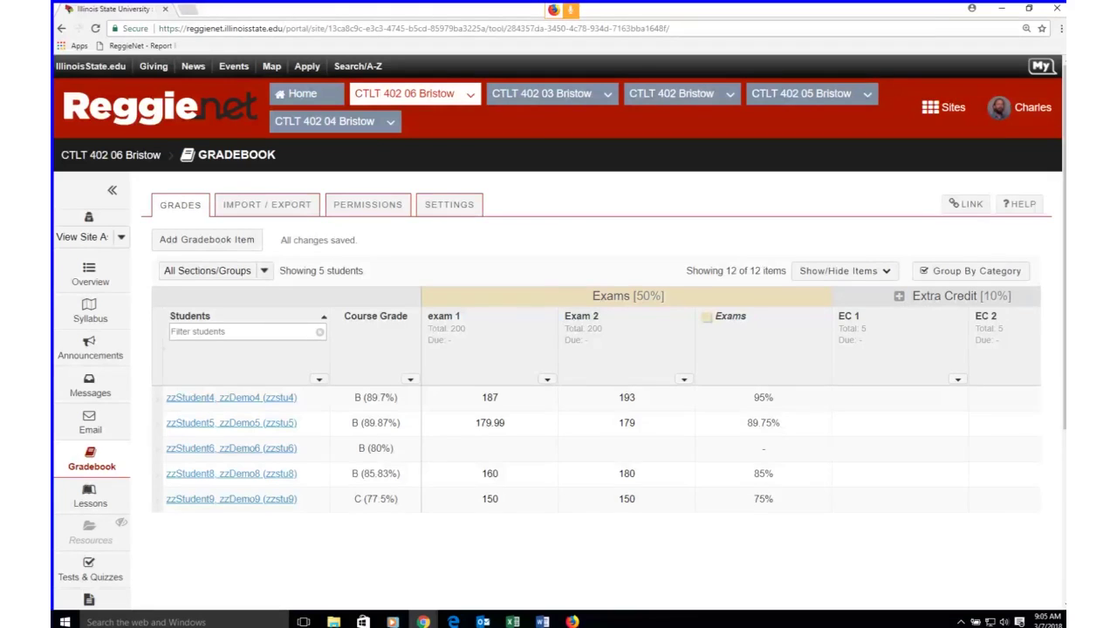
pyautogui.hotkey('alt', 'Tab')
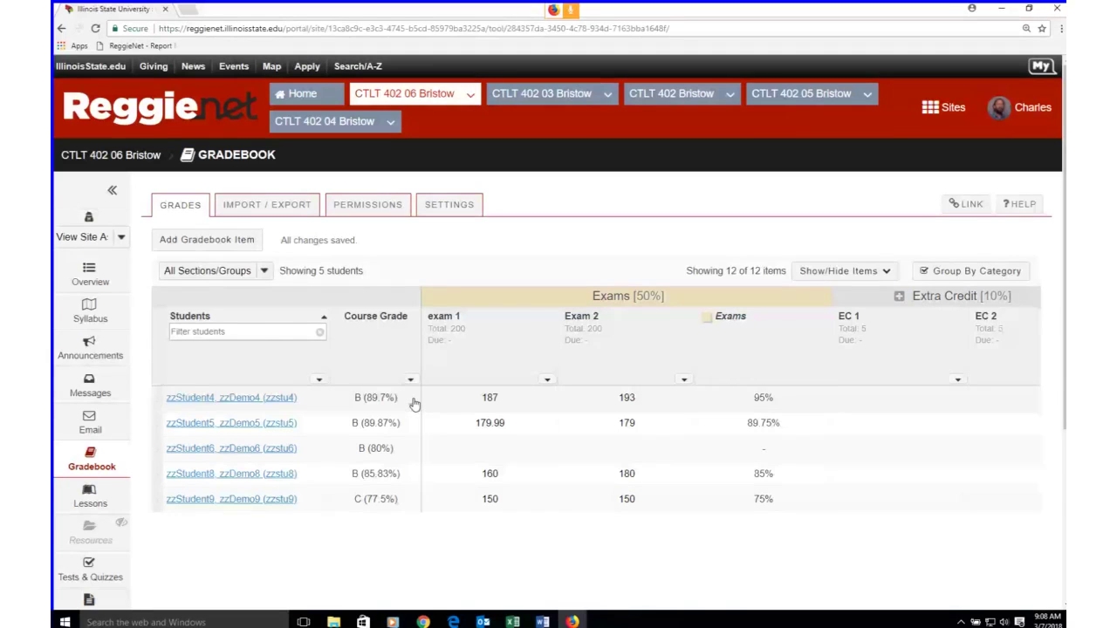
pyautogui.click(413, 405)
# Override the first student's course grade with A and save the override.
pyautogui.click(411, 406)
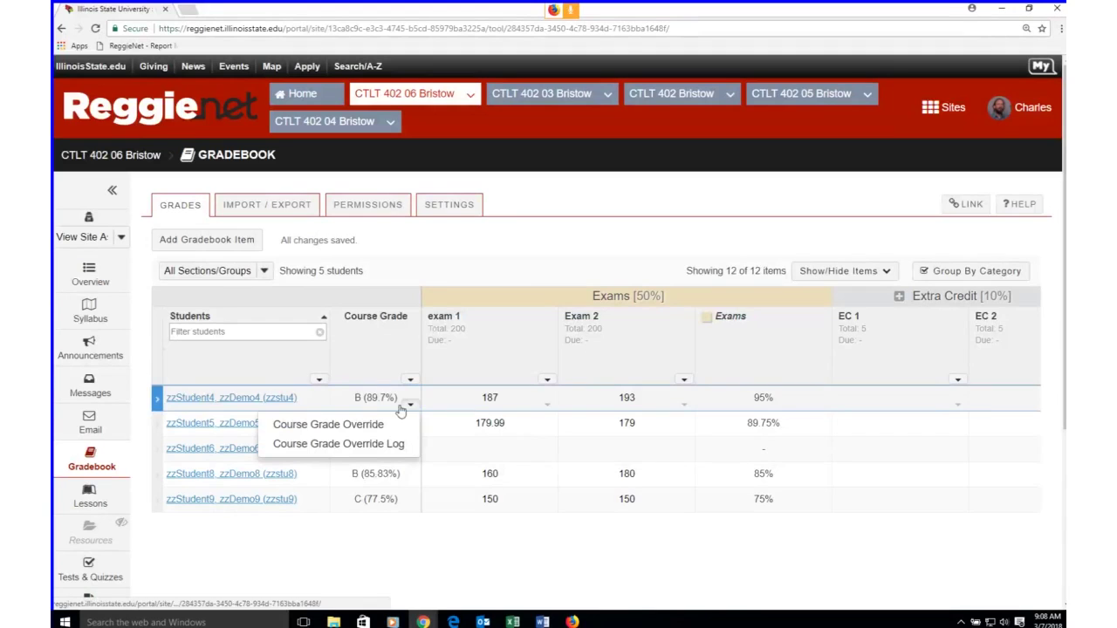
pyautogui.click(397, 425)
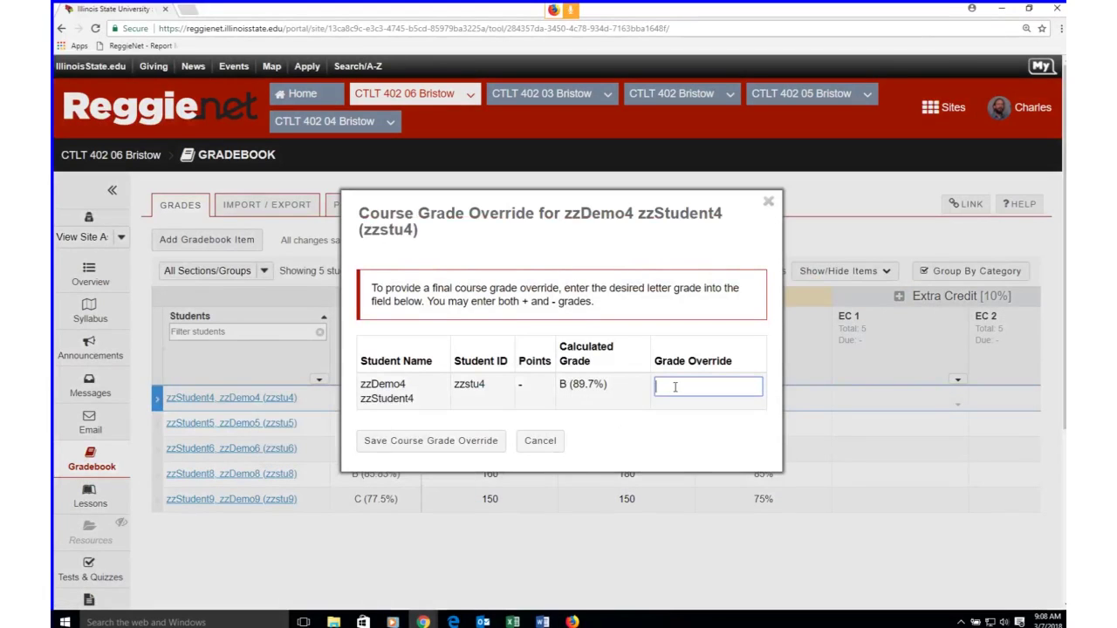
pyautogui.write('A')
pyautogui.click(472, 441)
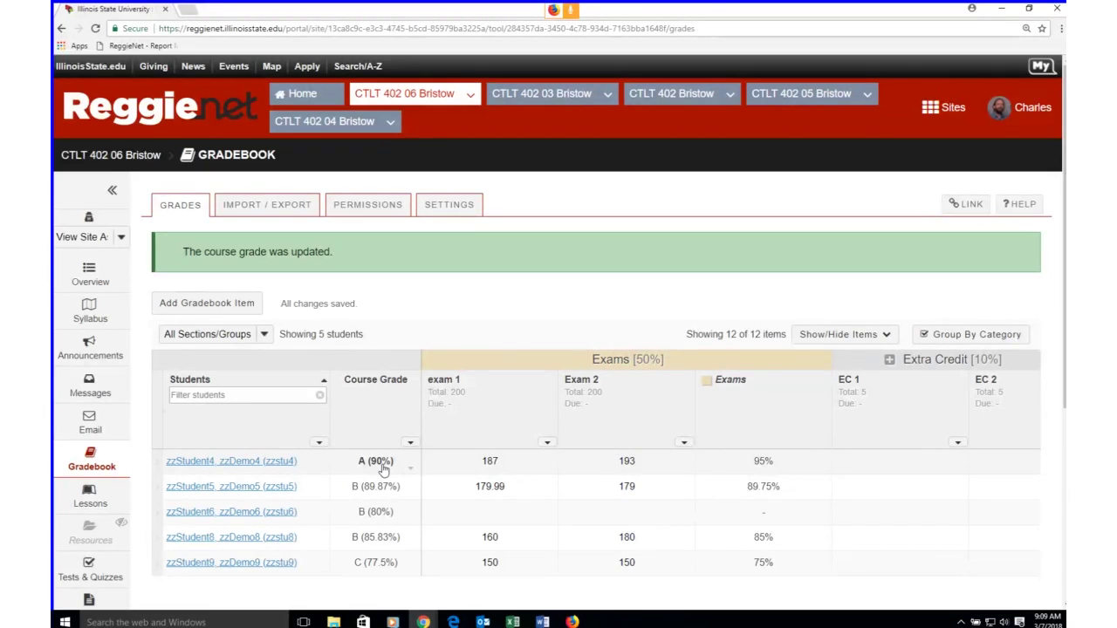
pyautogui.scroll(-3, 382, 469)
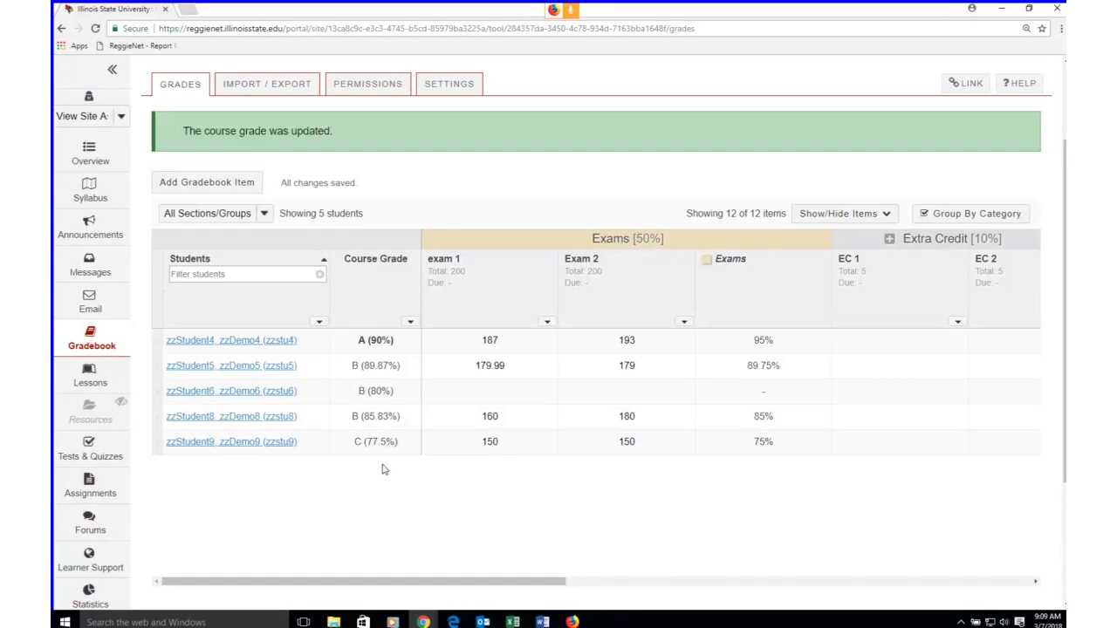
pyautogui.click(411, 348)
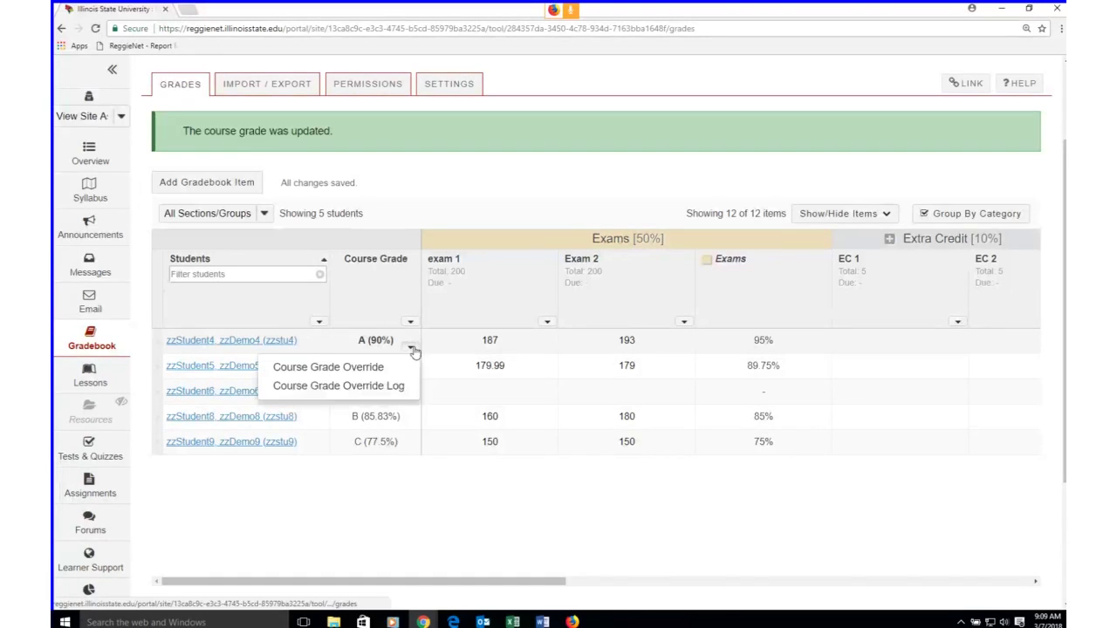
pyautogui.click(376, 368)
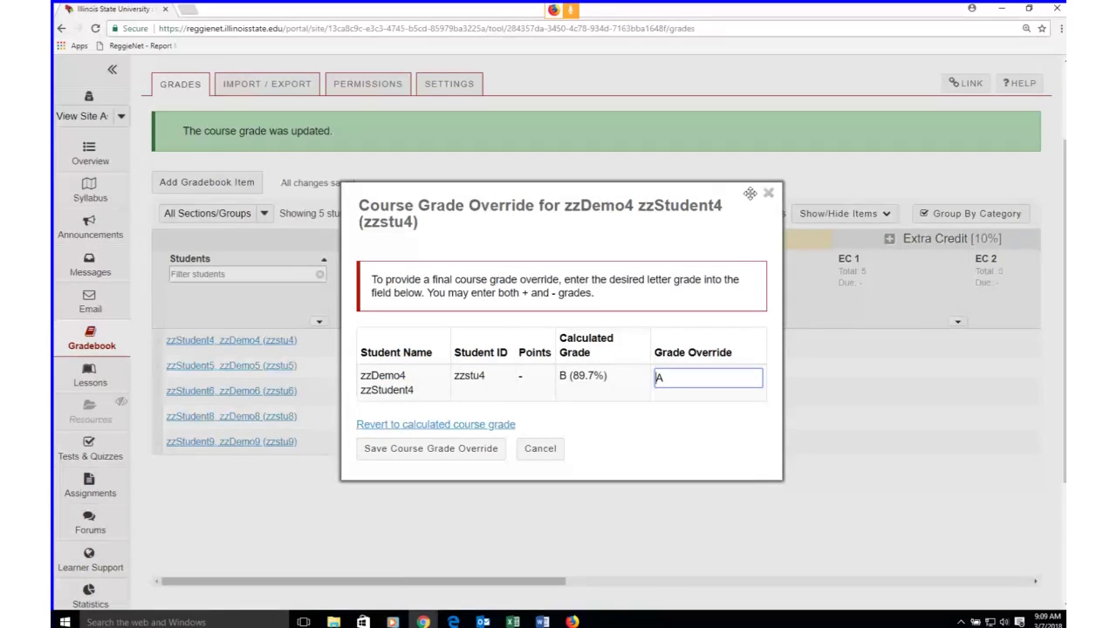
pyautogui.click(768, 193)
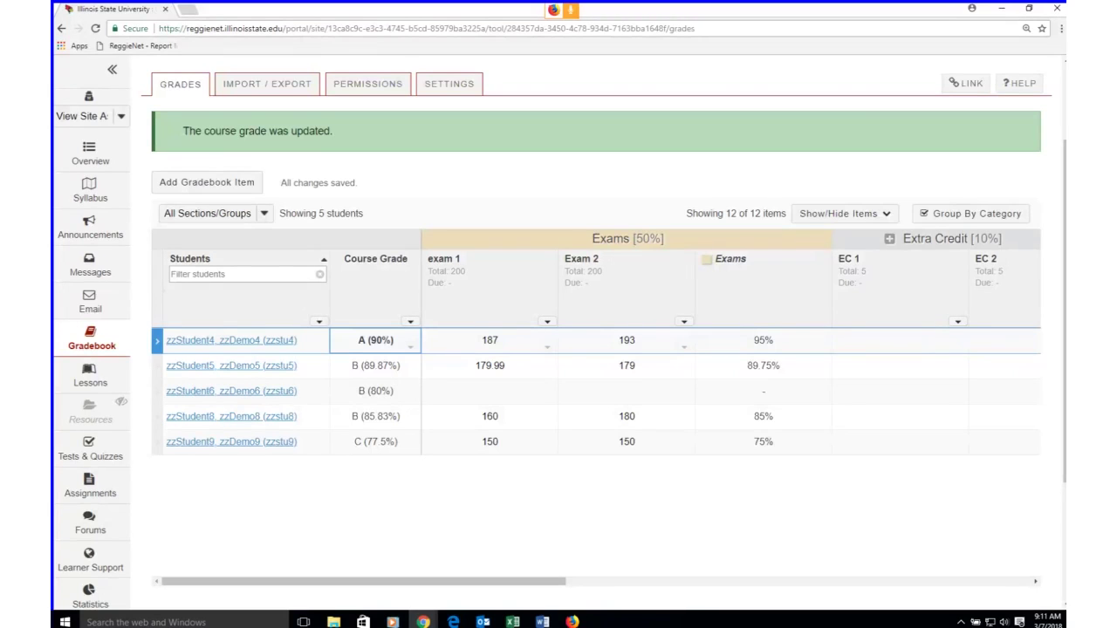
# Return to the gradebook and open the first student's Grade Summary from the Students column.
pyautogui.hotkey('alt', 'Tab')
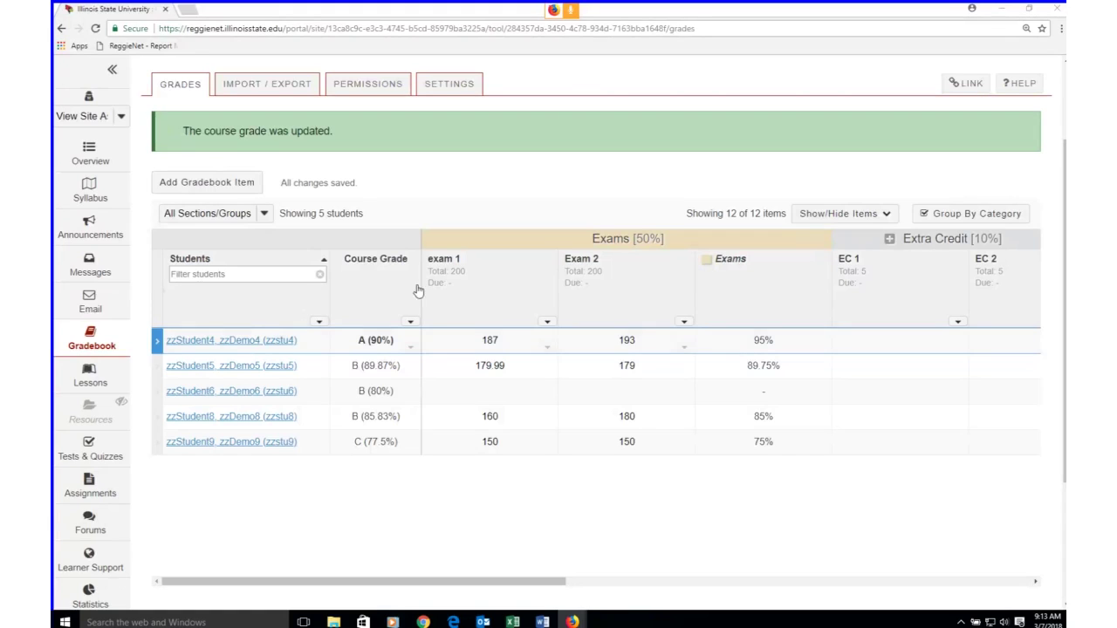
pyautogui.click(262, 343)
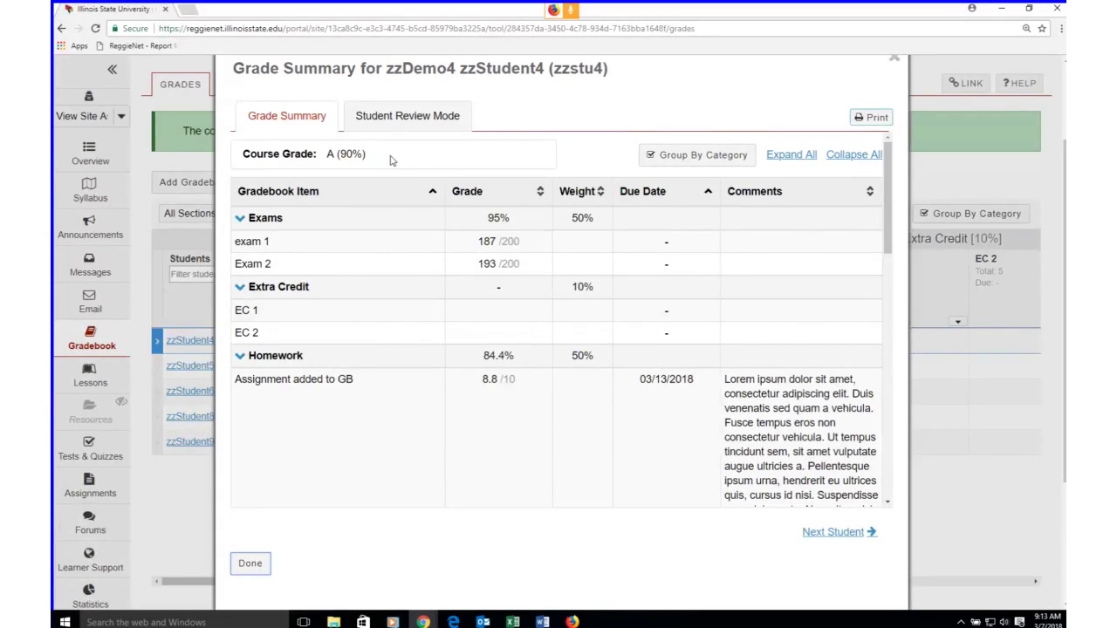
pyautogui.click(895, 67)
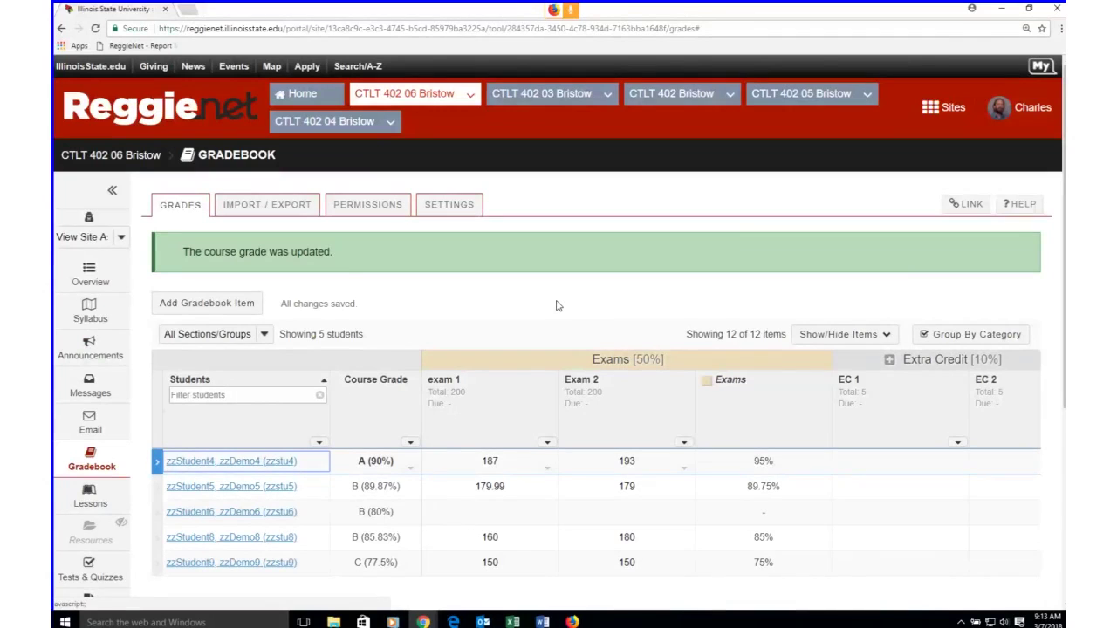
pyautogui.click(210, 464)
# View the first student's grades in Student Review Mode, then exit via Done and Continue.
pyautogui.click(411, 131)
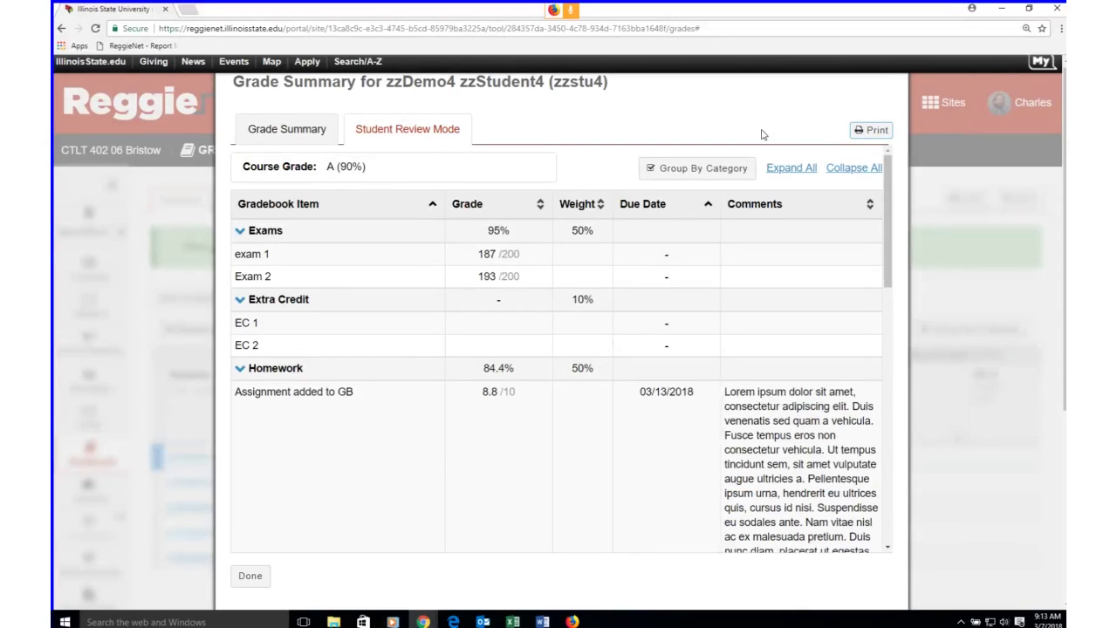
pyautogui.scroll(1, 834, 138)
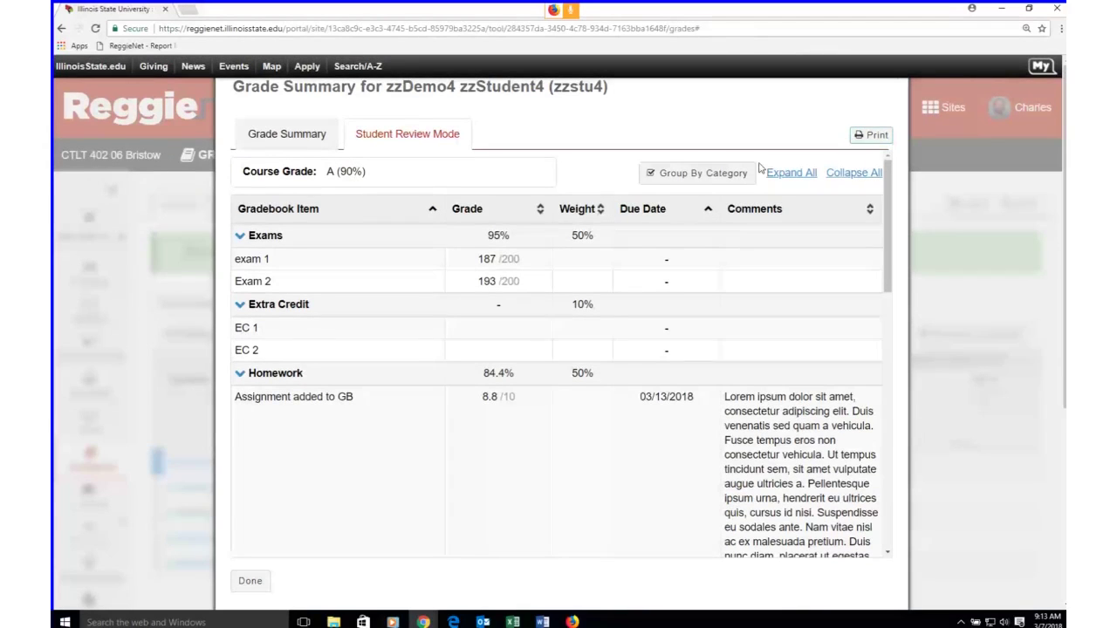
pyautogui.click(251, 582)
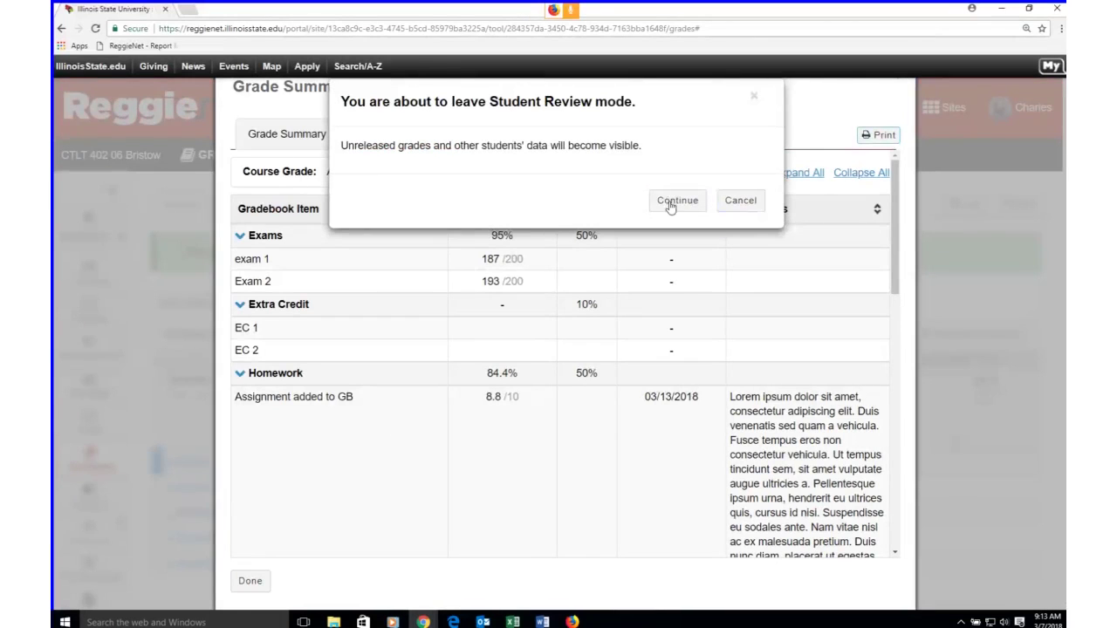
pyautogui.click(670, 206)
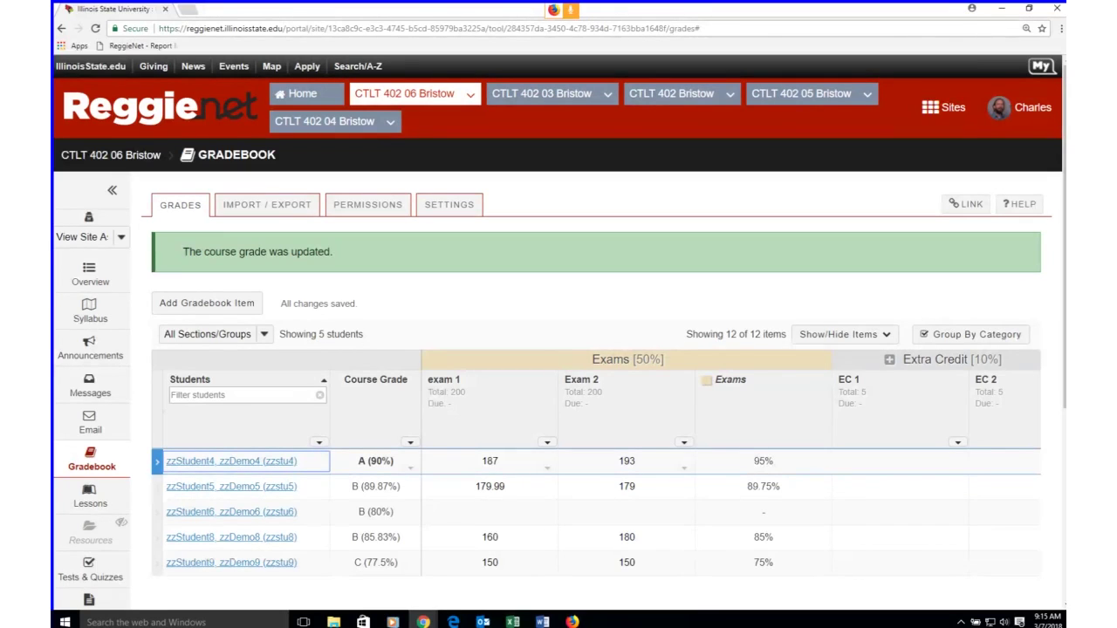
# Scroll down and start editing the second student's Exam 2 score of 179.
pyautogui.scroll(-2, 558, 349)
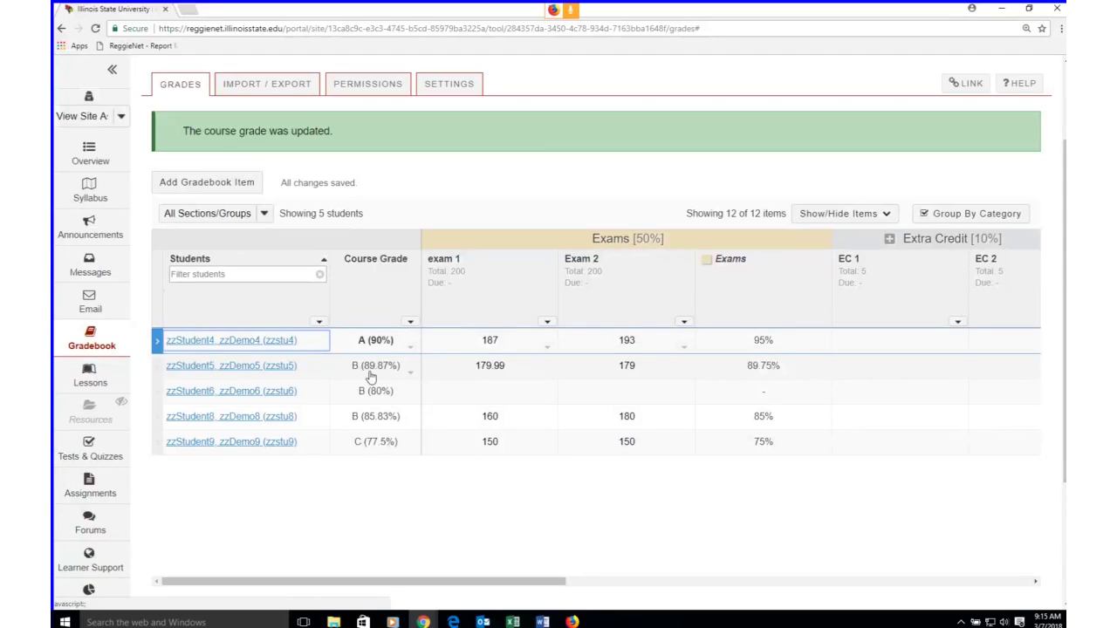
pyautogui.doubleClick(643, 368)
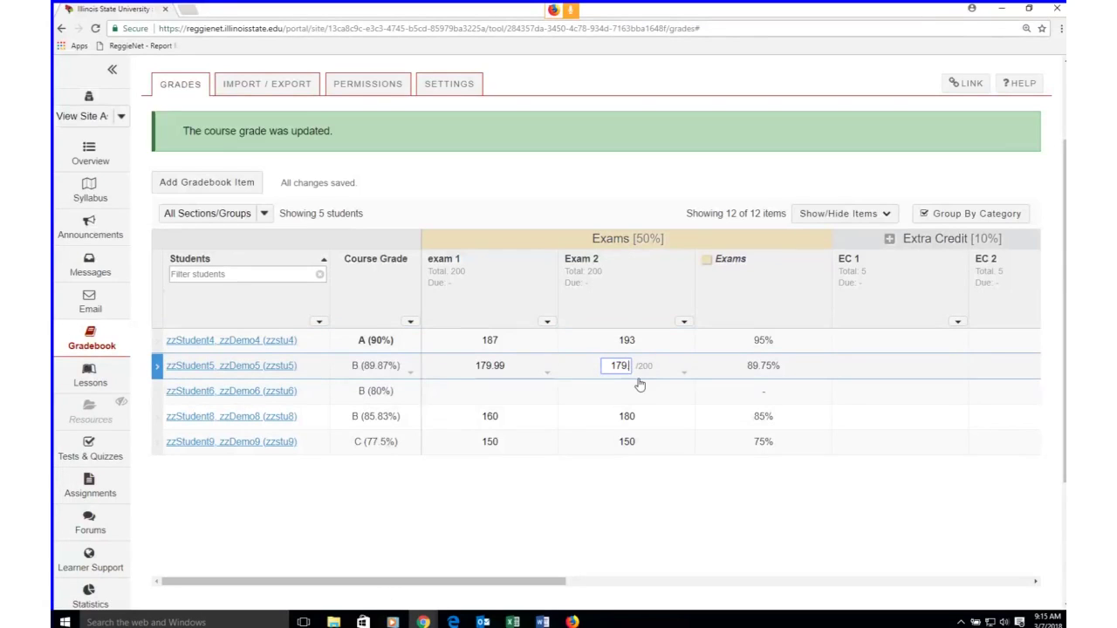
# Append .97 so the second student's Exam 2 score becomes 179.97.
pyautogui.write('.97')
pyautogui.press('Return')
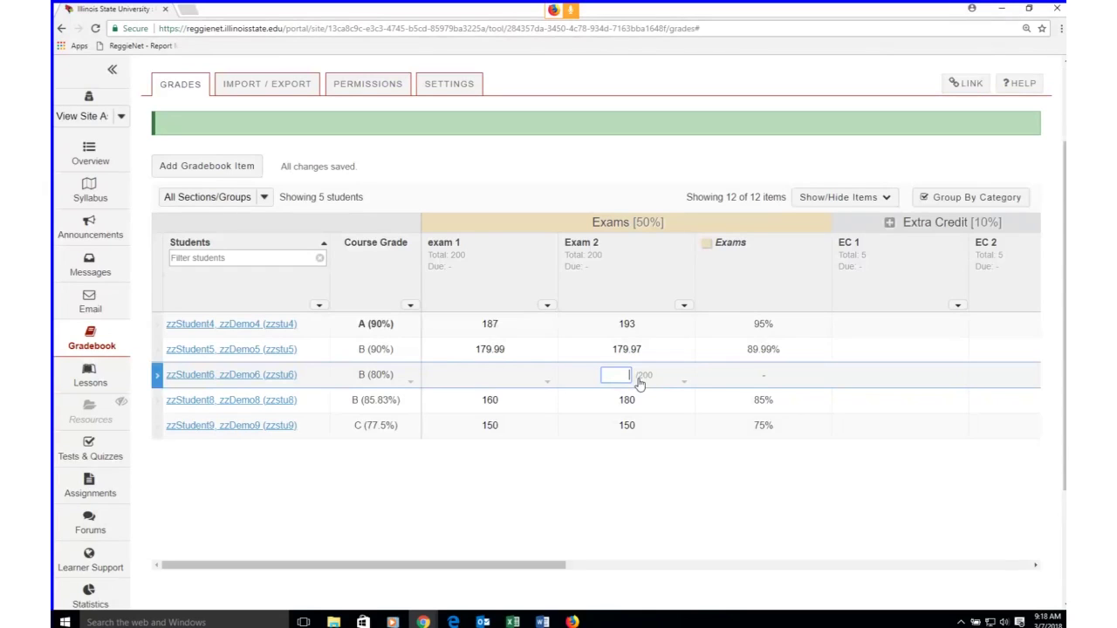
pyautogui.doubleClick(633, 349)
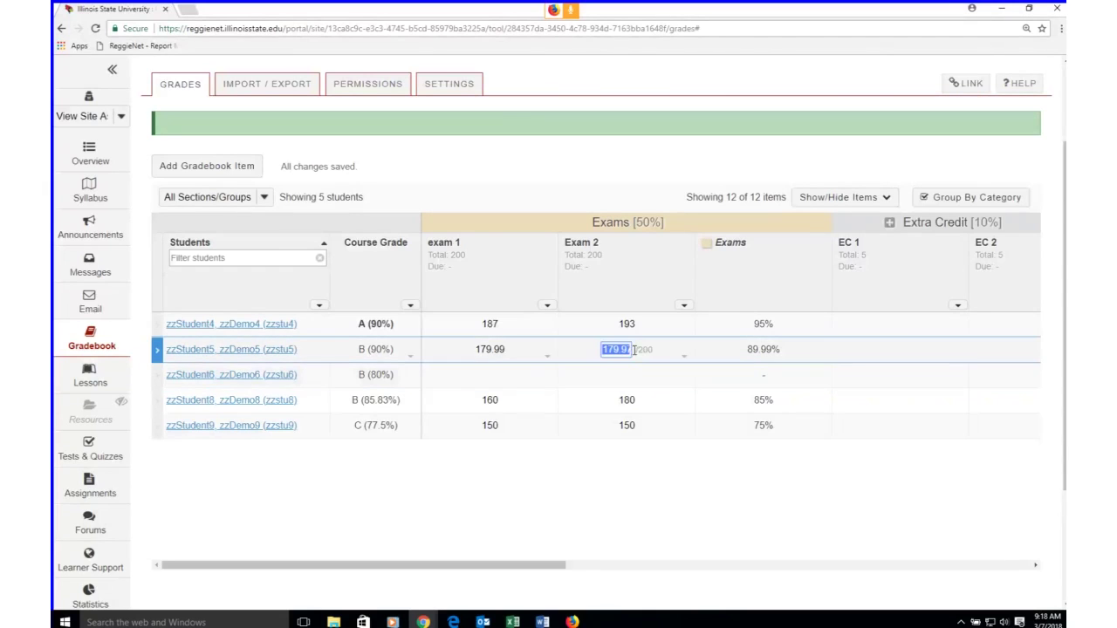
pyautogui.click(624, 350)
pyautogui.press('BackSpace')
pyautogui.press('BackSpace')
pyautogui.press('BackSpace')
pyautogui.press('Return')
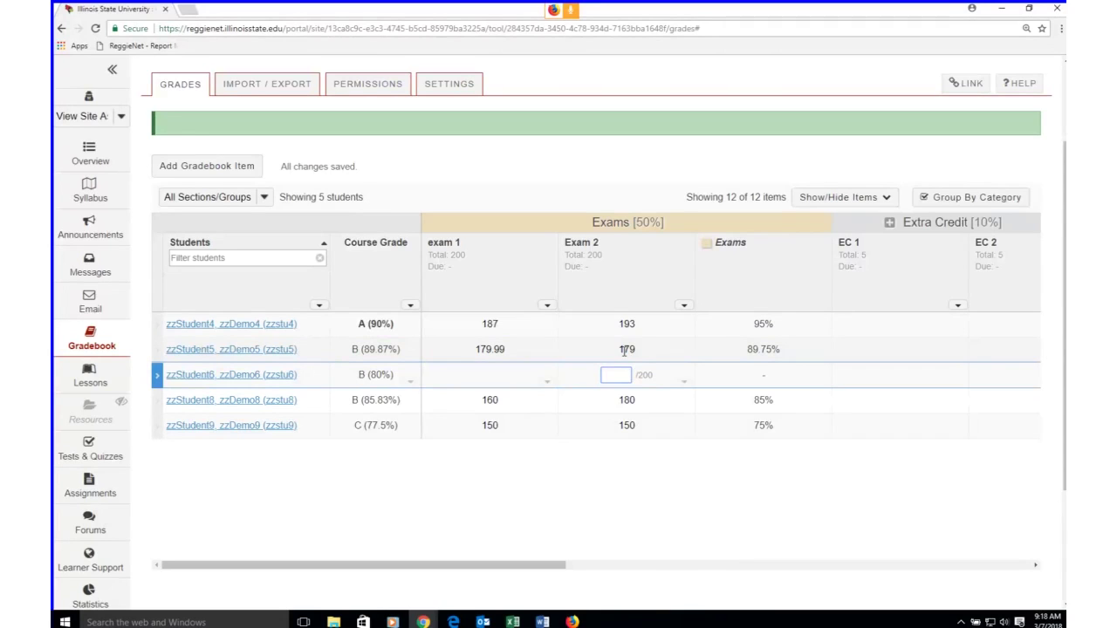
pyautogui.click(630, 349)
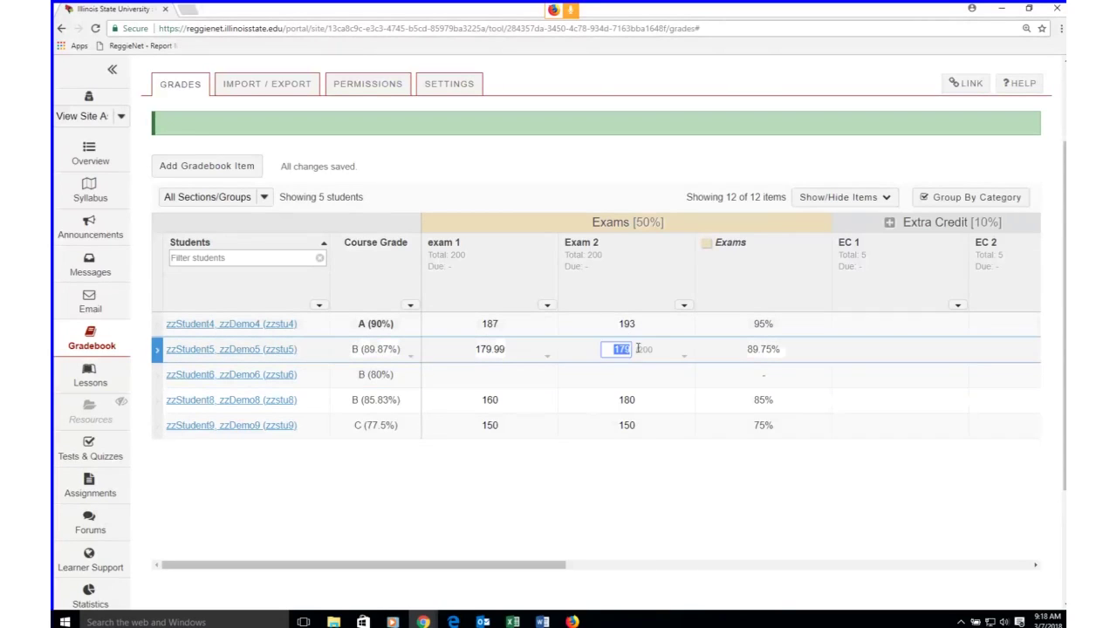
pyautogui.click(631, 352)
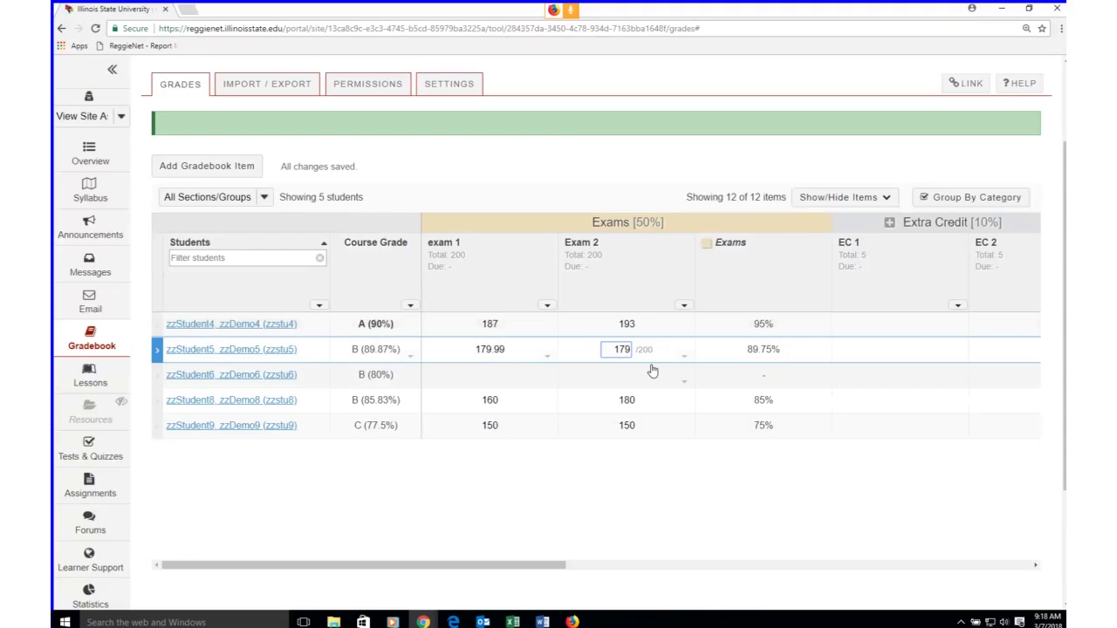
pyautogui.write('.79')
pyautogui.click(653, 371)
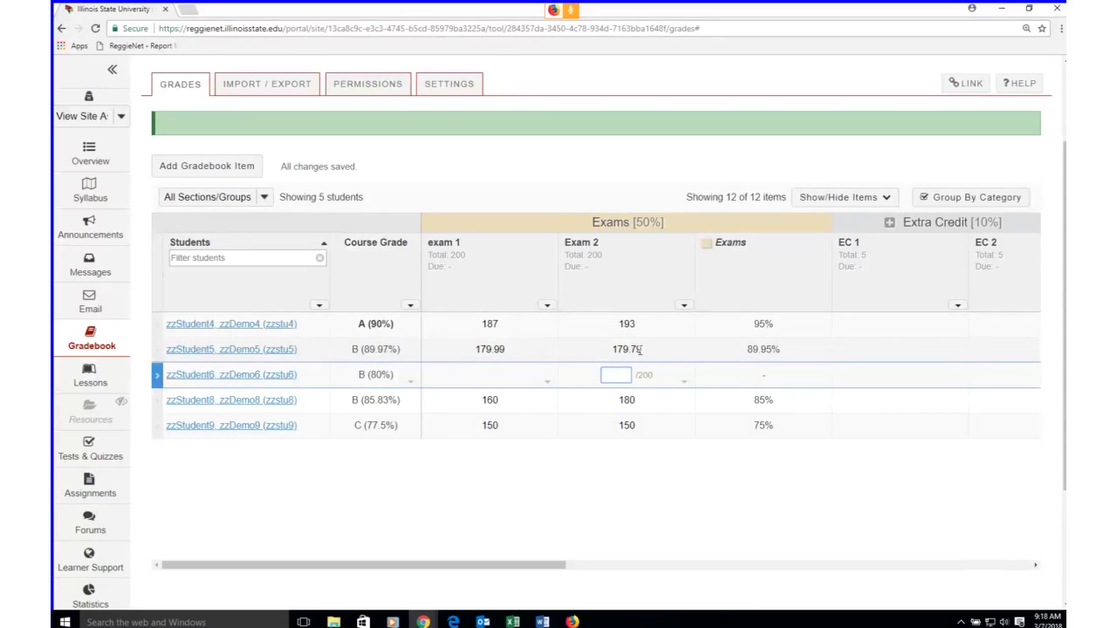
pyautogui.click(638, 349)
pyautogui.click(623, 349)
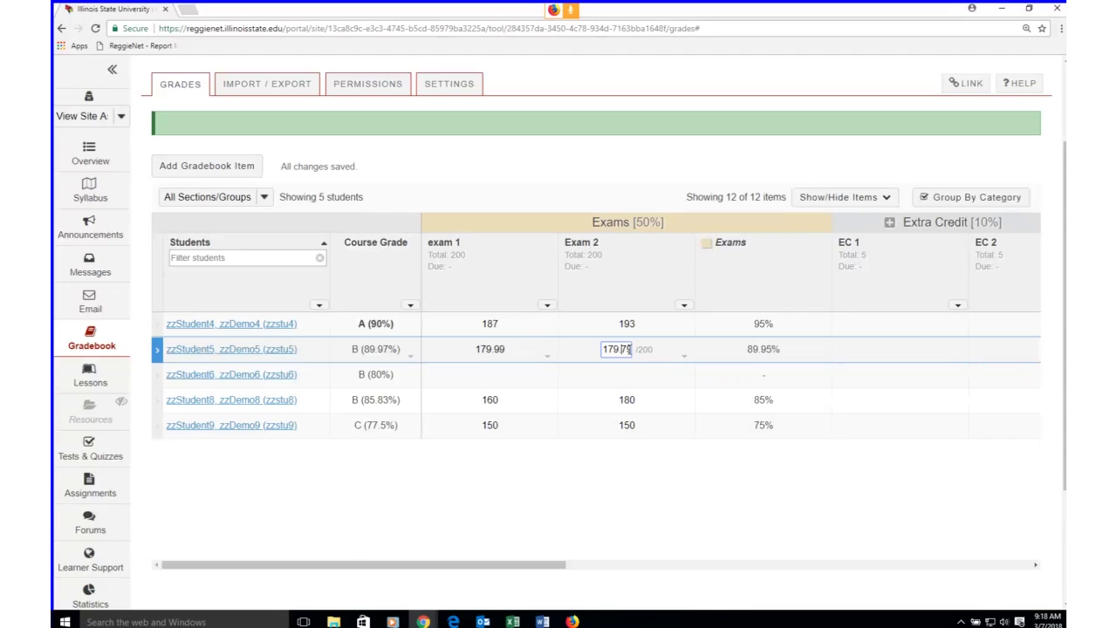
pyautogui.moveTo(620, 349); pyautogui.dragTo(632, 349)
pyautogui.write('97')
pyautogui.press('Return')
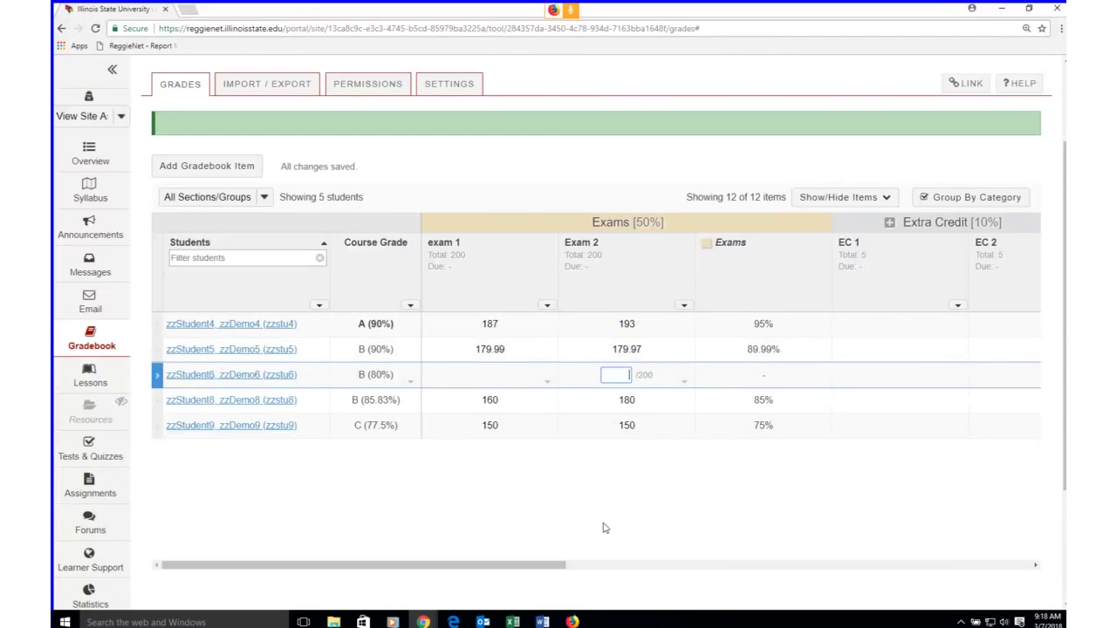
pyautogui.moveTo(550, 565); pyautogui.dragTo(1004, 563)
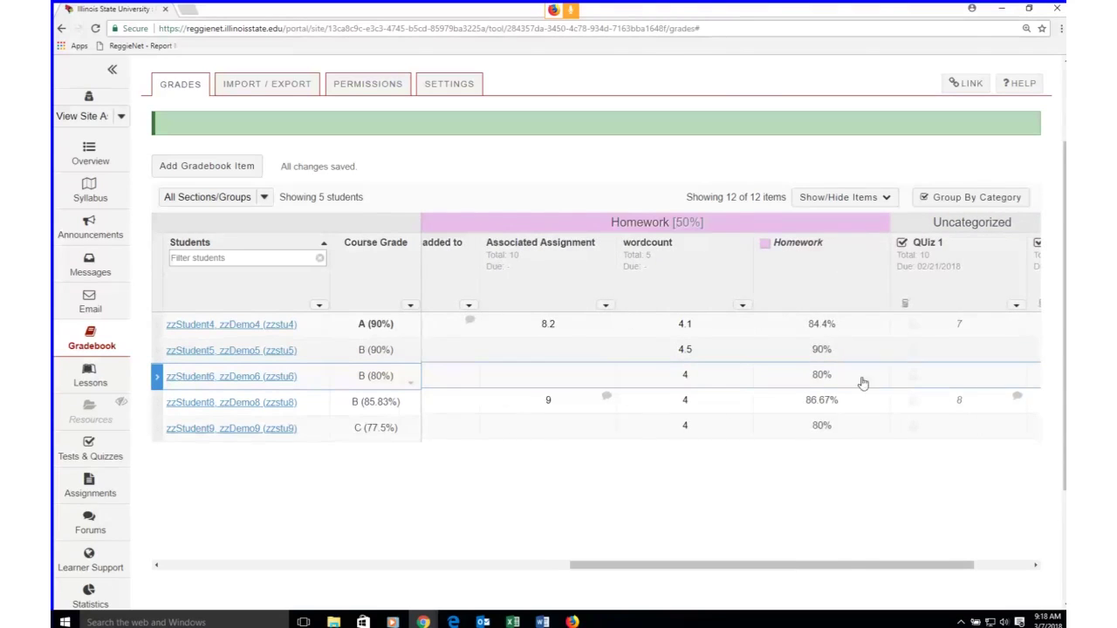
pyautogui.moveTo(838, 566); pyautogui.dragTo(463, 602)
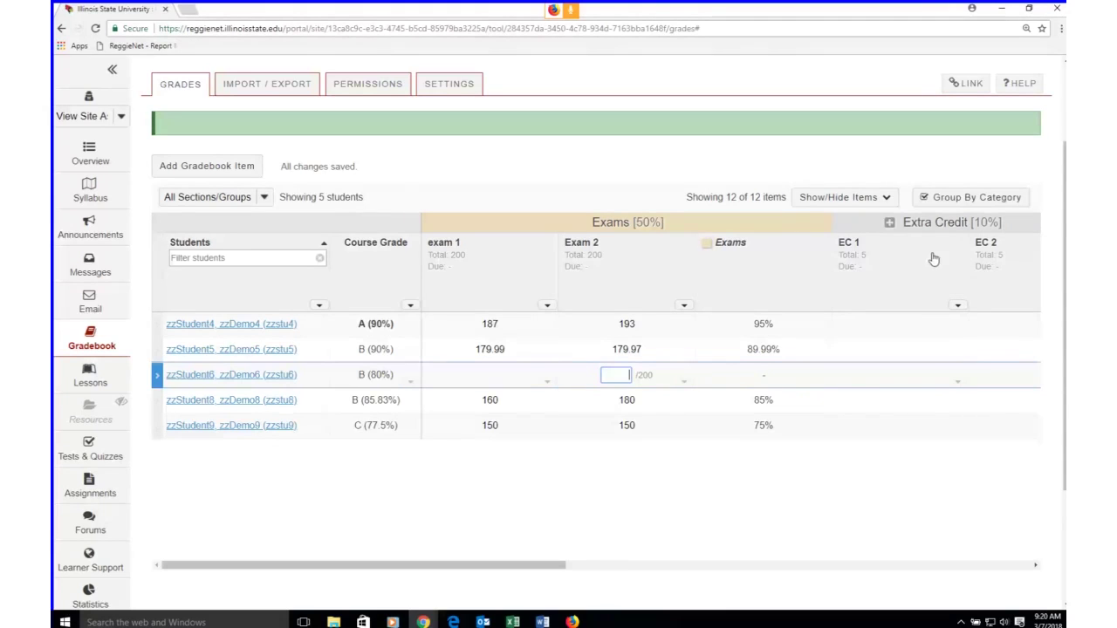
# Enter EC 1 = 5 and EC 2 = 0 for the last student, then scroll the grid left.
pyautogui.click(875, 425)
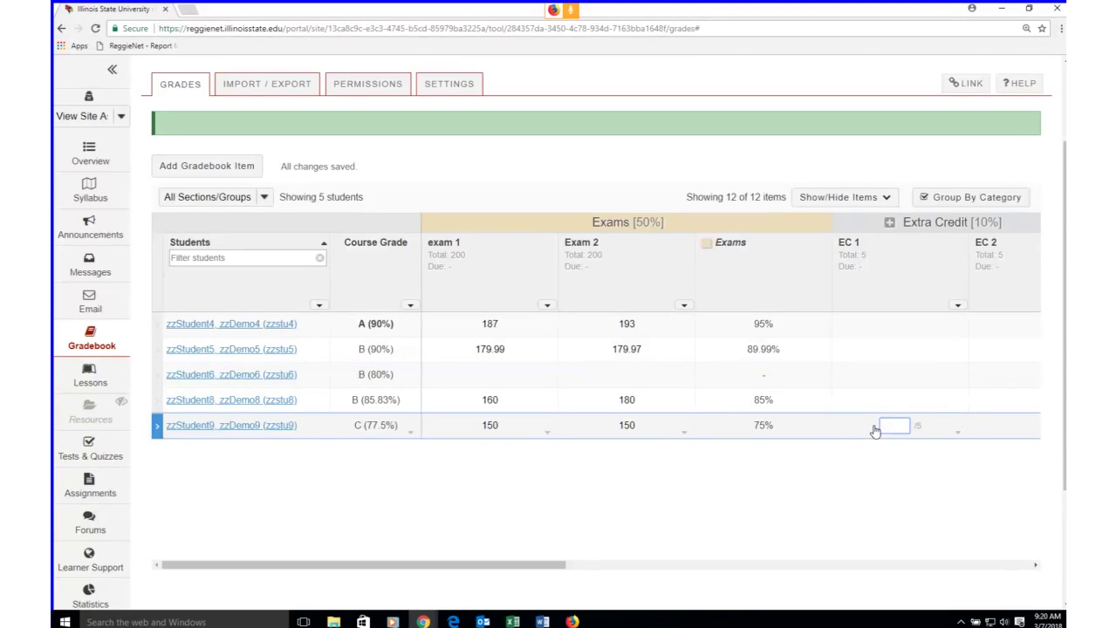
pyautogui.write('5')
pyautogui.press('Return')
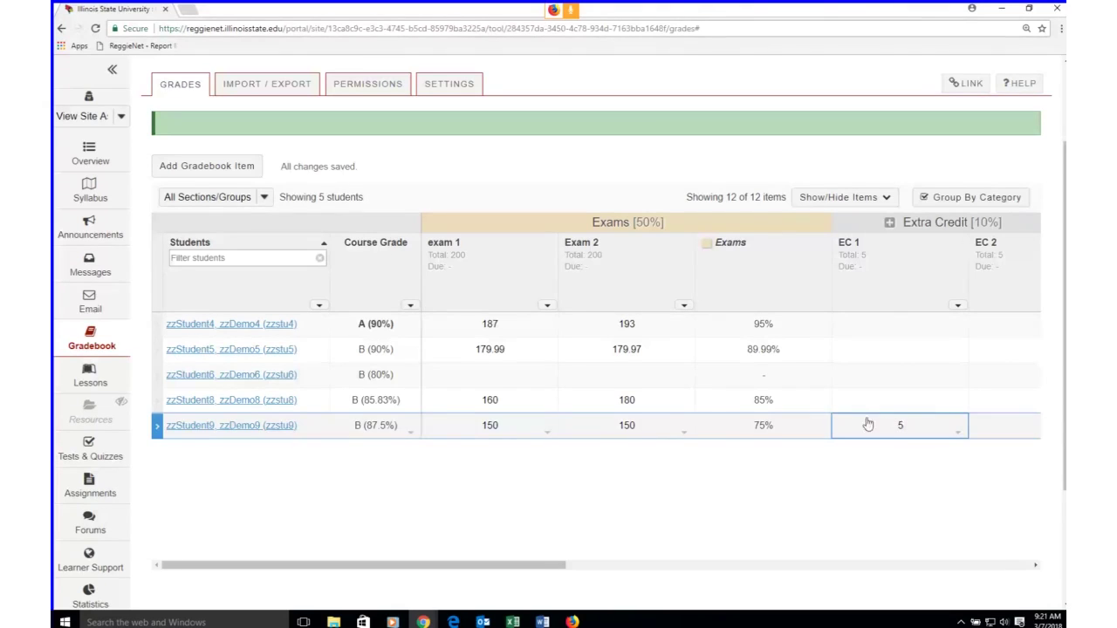
pyautogui.click(1008, 428)
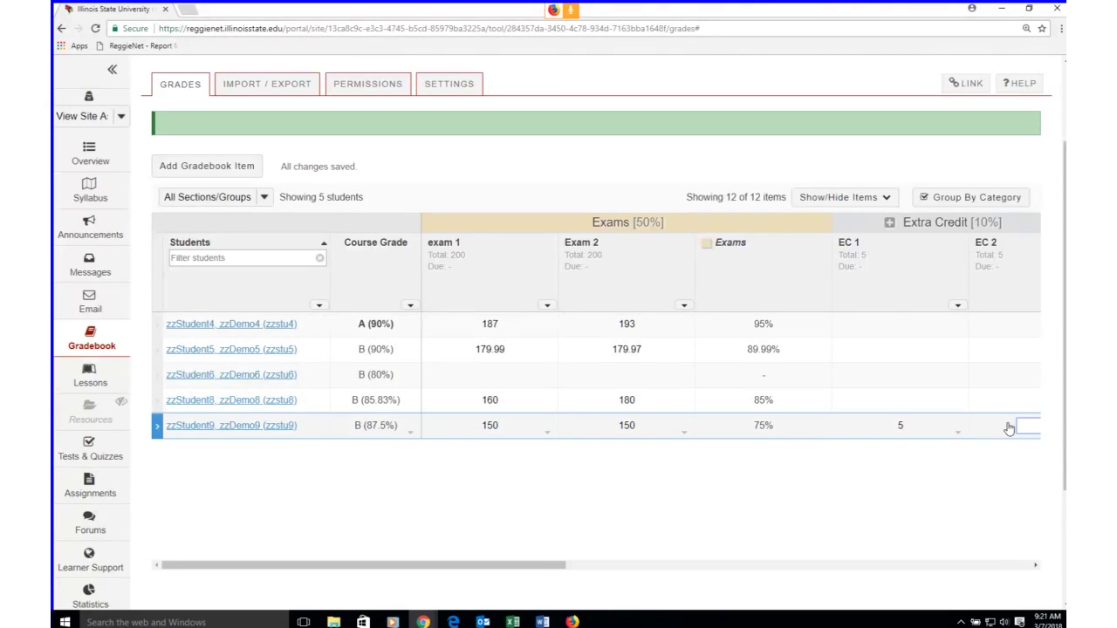
pyautogui.write('0')
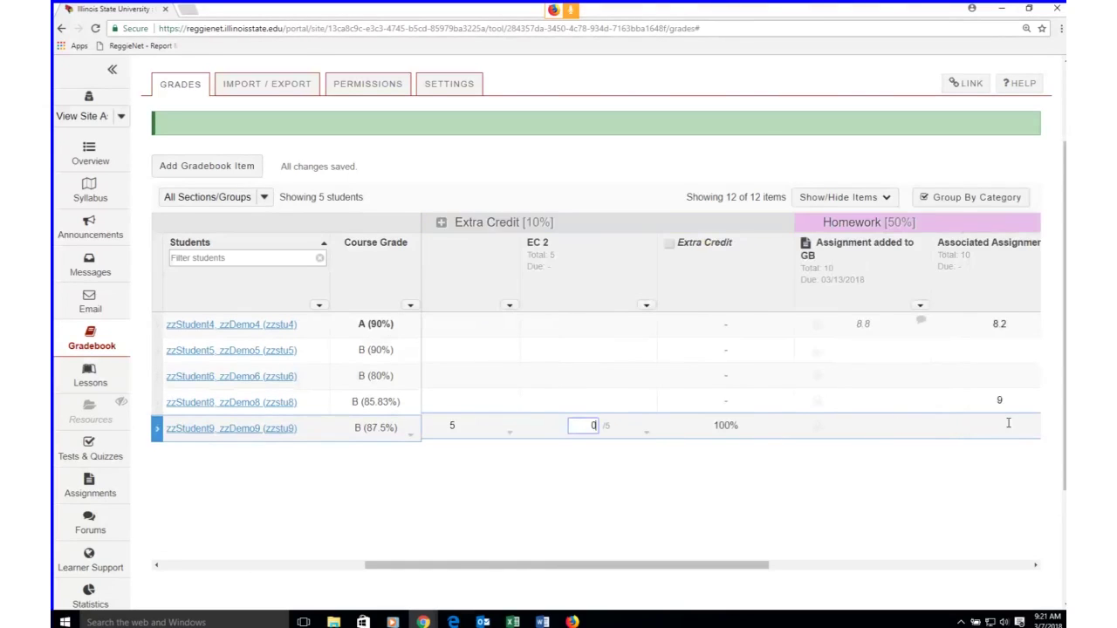
pyautogui.press('Return')
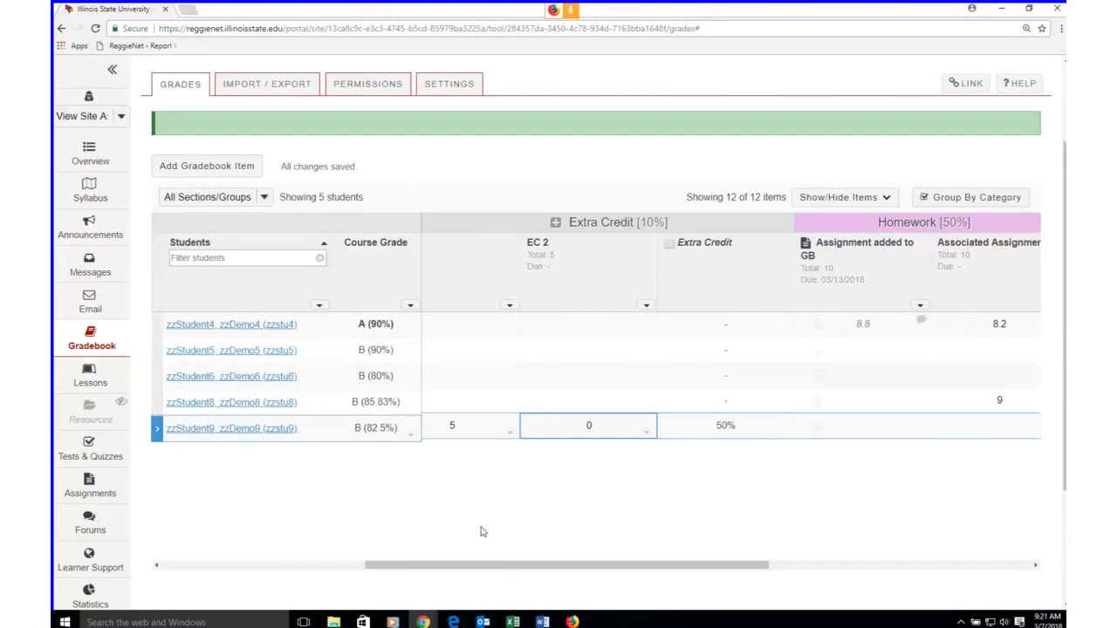
pyautogui.moveTo(512, 568); pyautogui.dragTo(402, 571)
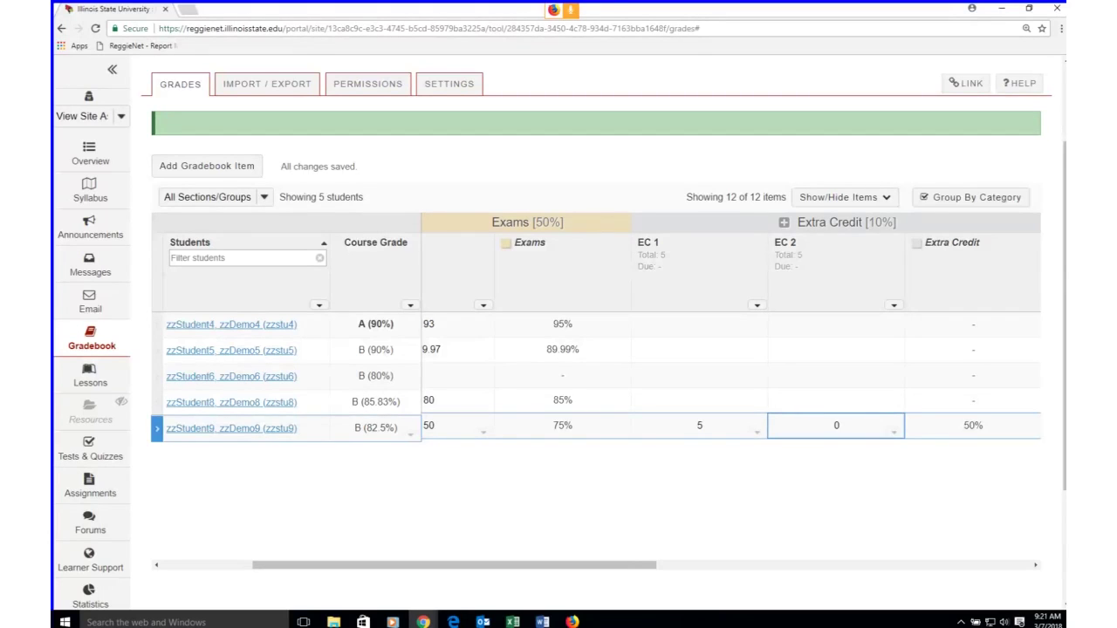
# Review Categories & Weighting (Exams 50, Extra Credit 10, Homework 50) in Settings, then cancel without saving.
pyautogui.click(444, 91)
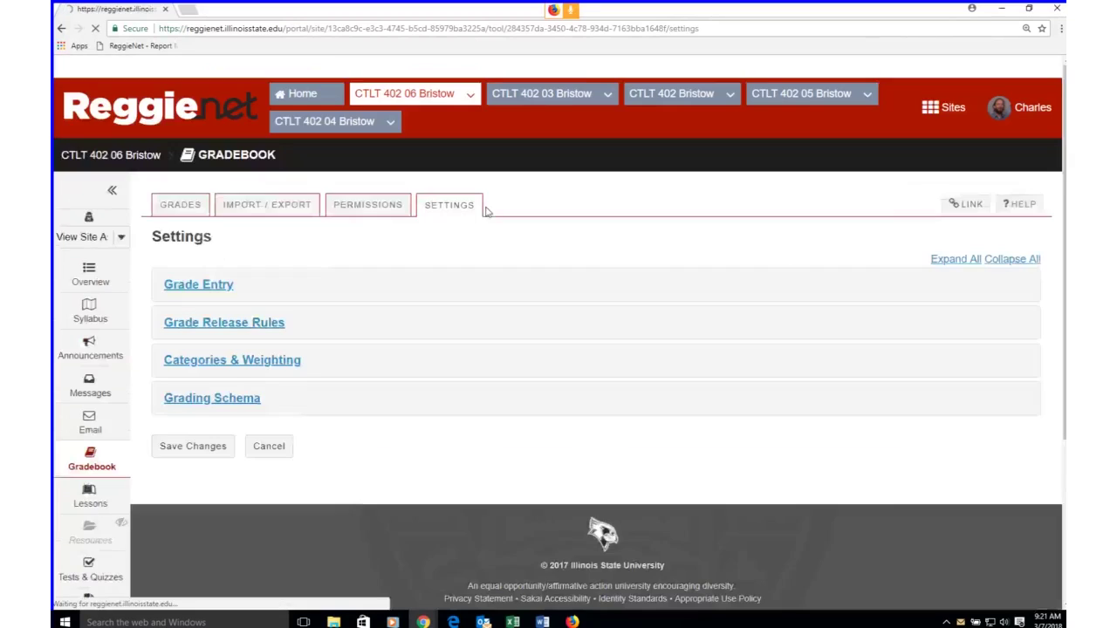
pyautogui.click(229, 359)
pyautogui.scroll(-5, 629, 353)
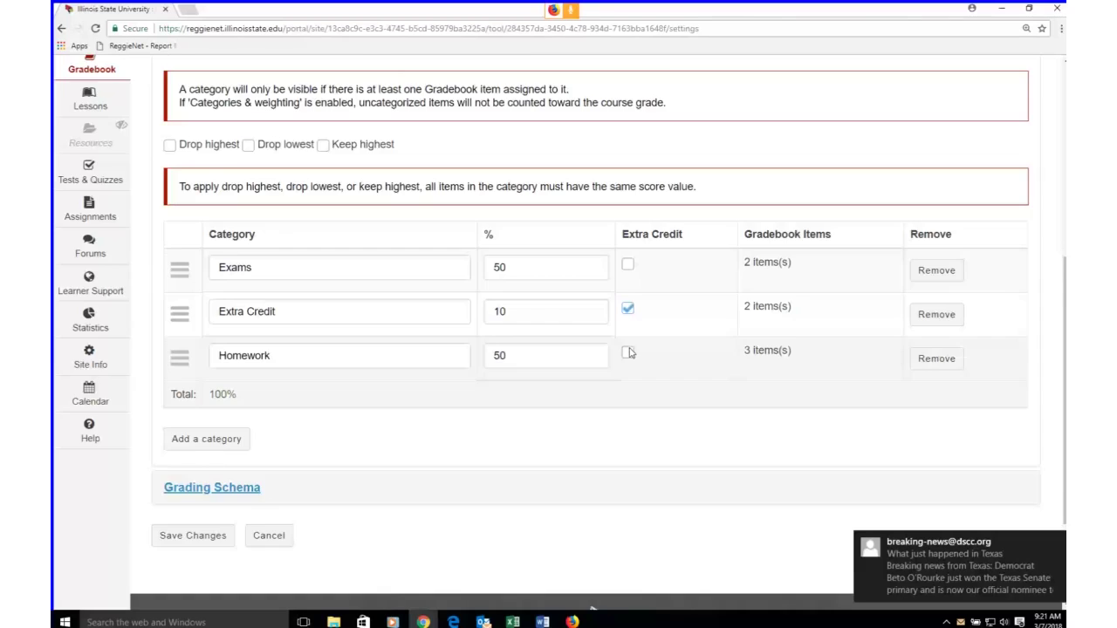
pyautogui.scroll(1, 632, 353)
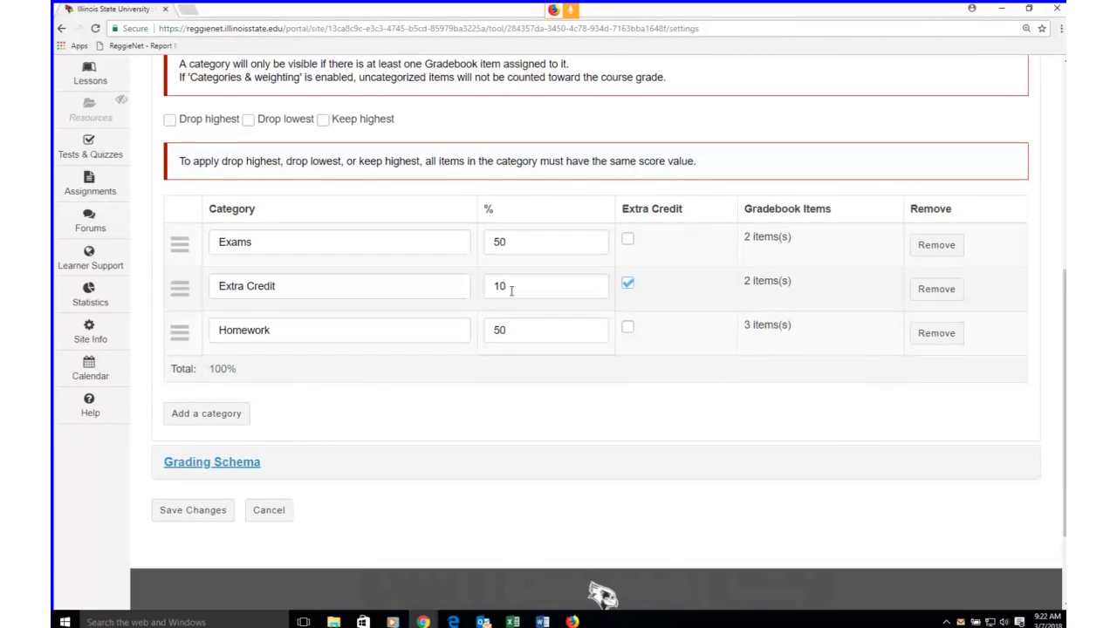
pyautogui.click(266, 514)
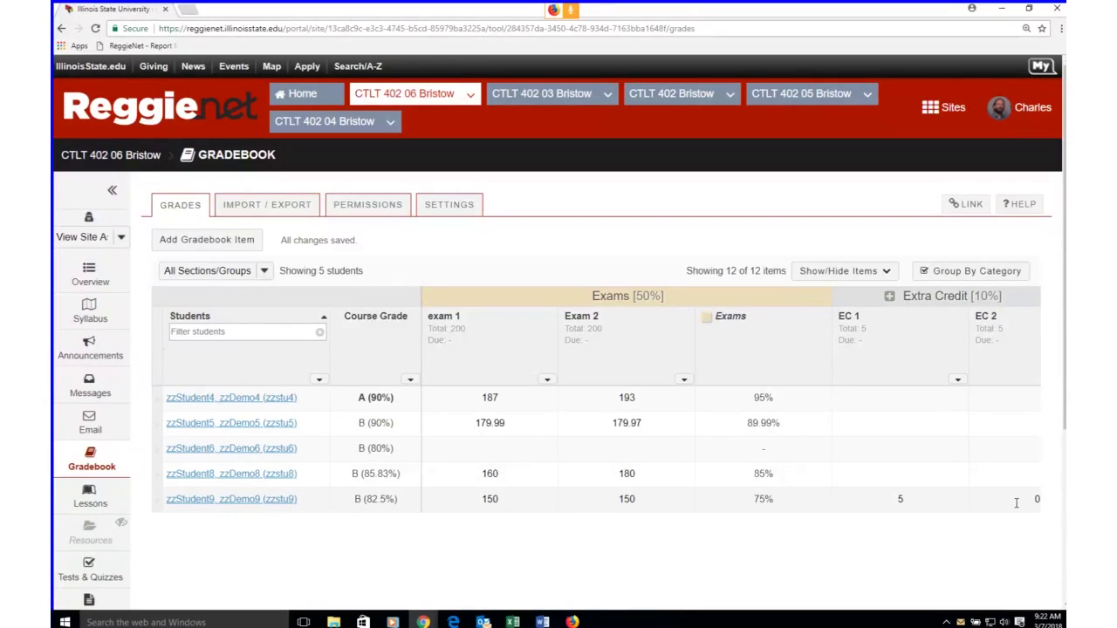
# Change the last student's EC 2 score to 5, lifting the course grade to B (87.5%).
pyautogui.click(1032, 499)
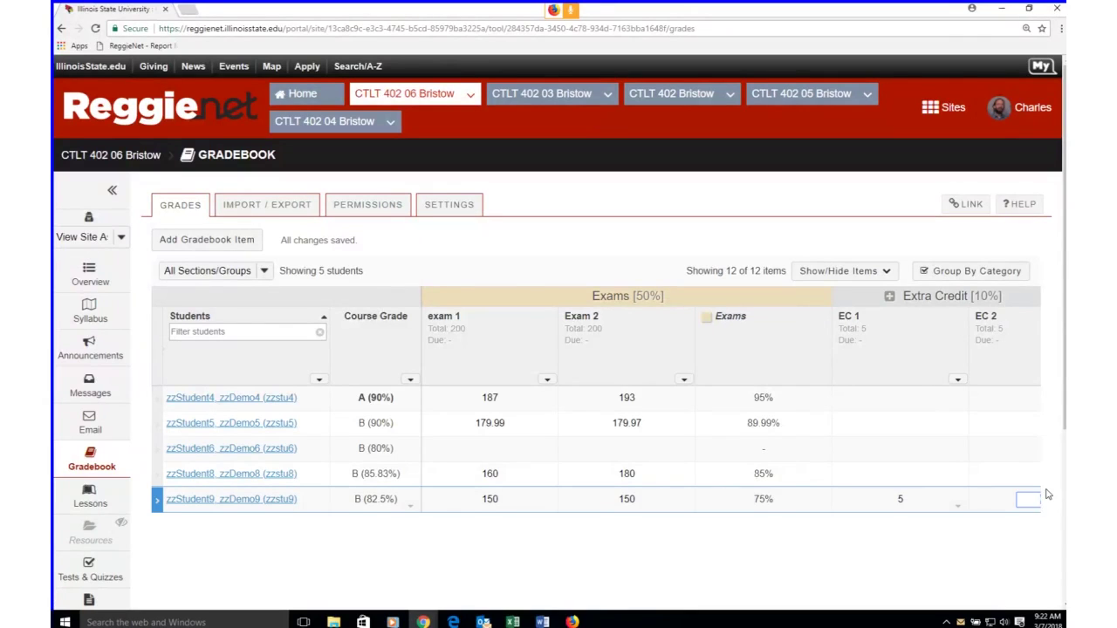
pyautogui.write('5')
pyautogui.press('Return')
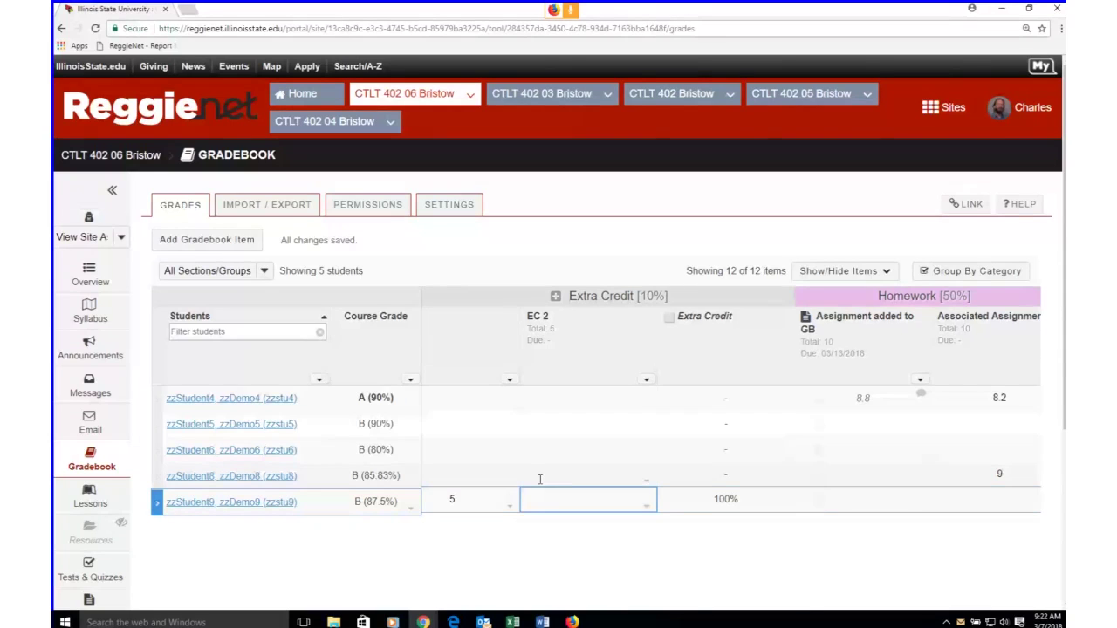
pyautogui.press('Left')
pyautogui.press('Left')
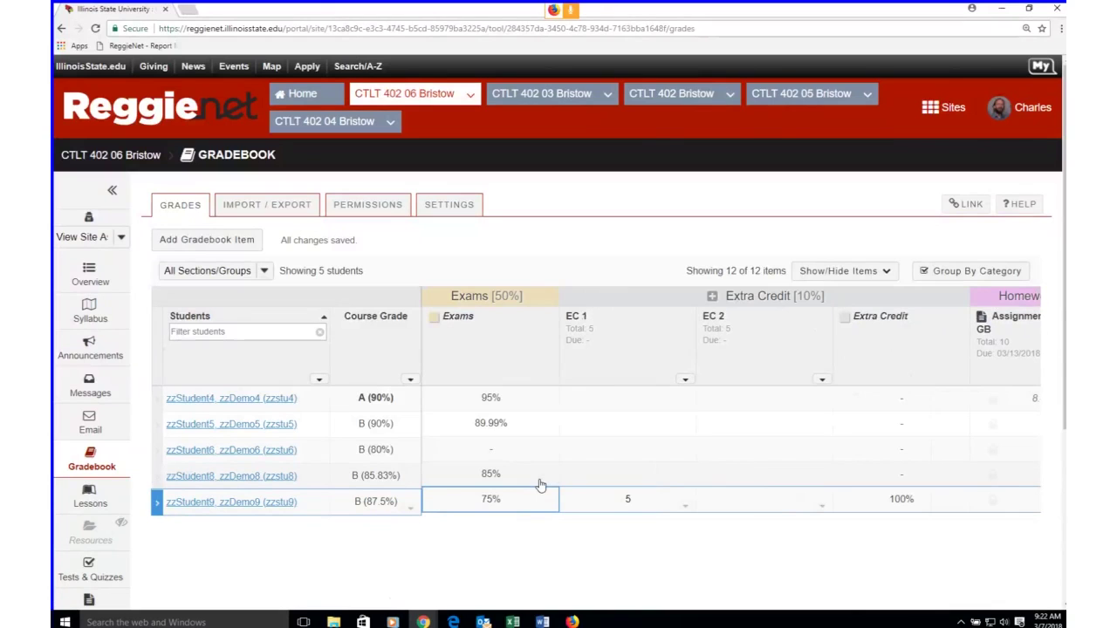
# Move left from the Exams cell to reveal the exam 1 and Exam 2 columns.
pyautogui.press('Left')
pyautogui.press('Left')
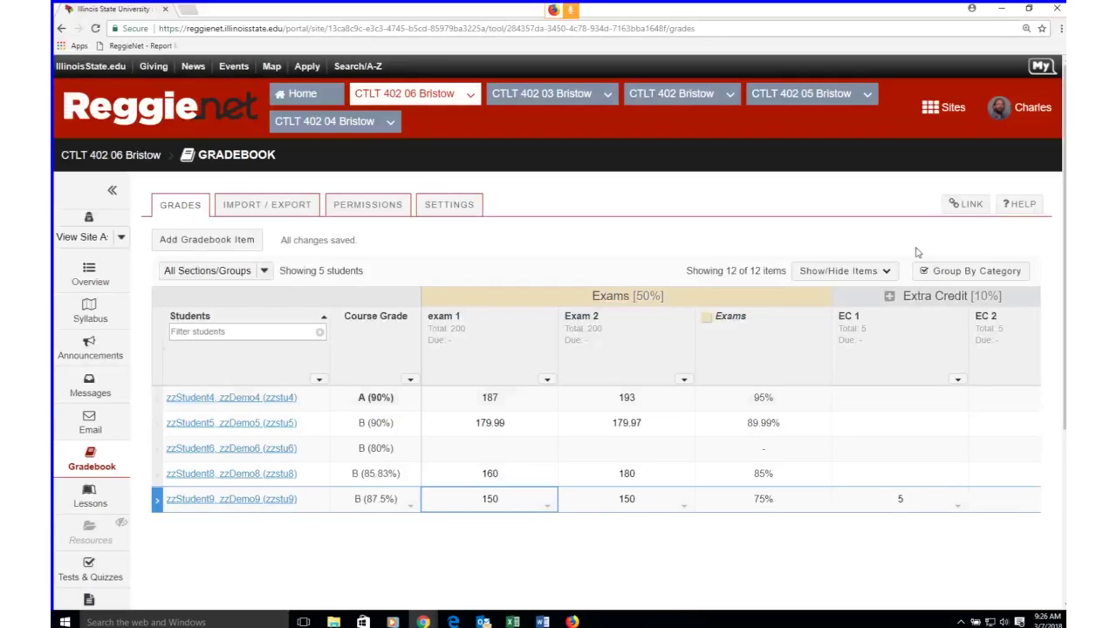
# Hide the Extra Credit and Exams categories so 6 of 12 gradebook items remain visible.
pyautogui.click(888, 274)
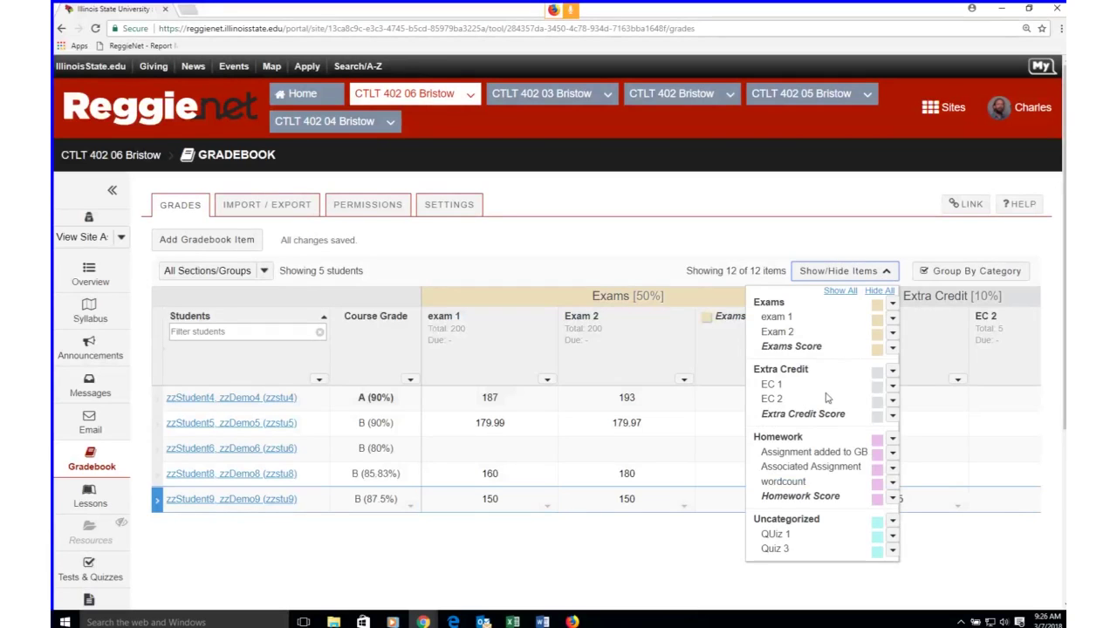
pyautogui.click(877, 372)
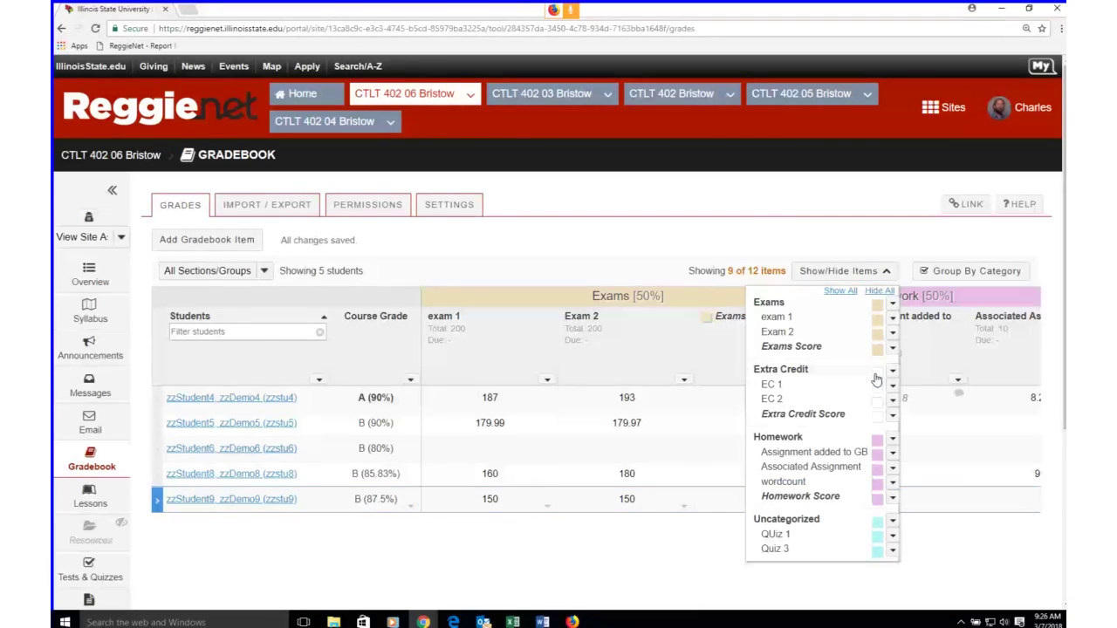
pyautogui.click(811, 229)
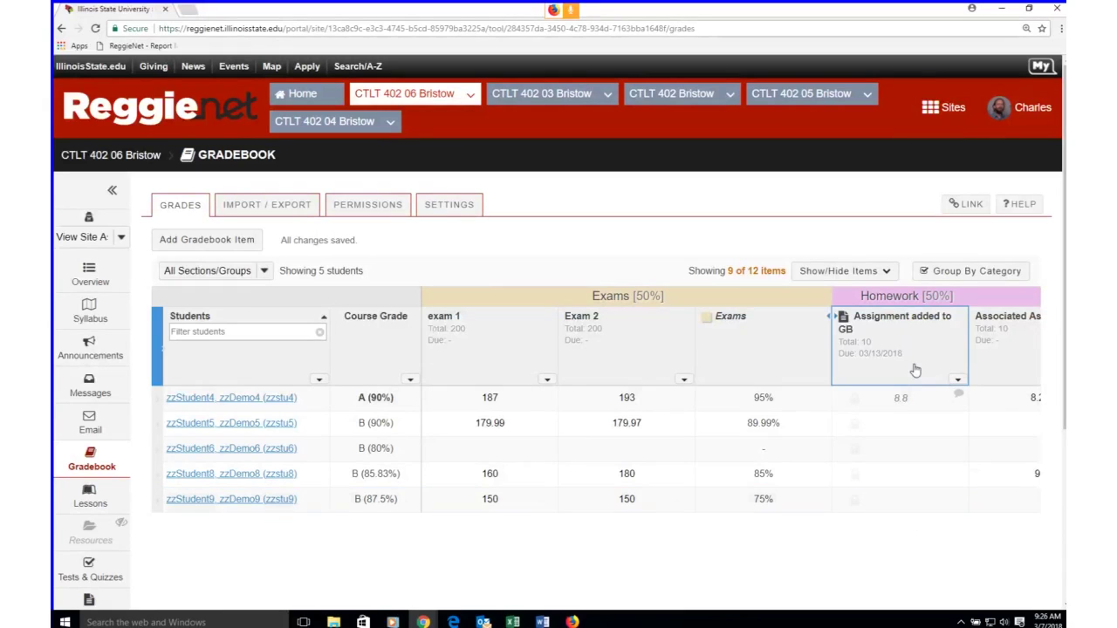
pyautogui.press('Right')
pyautogui.press('Right')
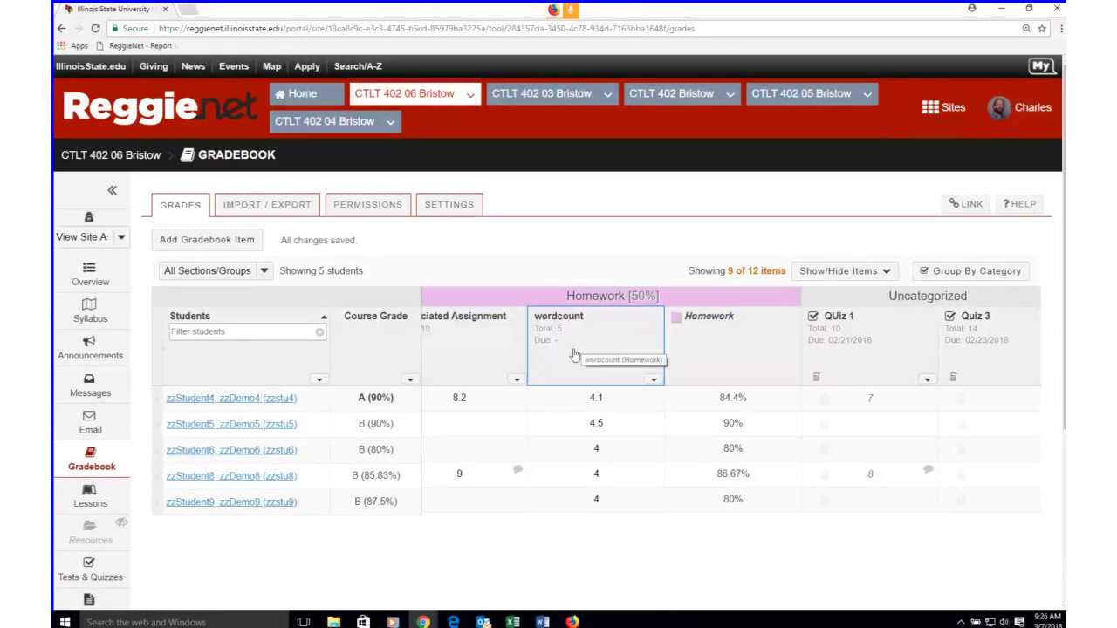
pyautogui.click(884, 276)
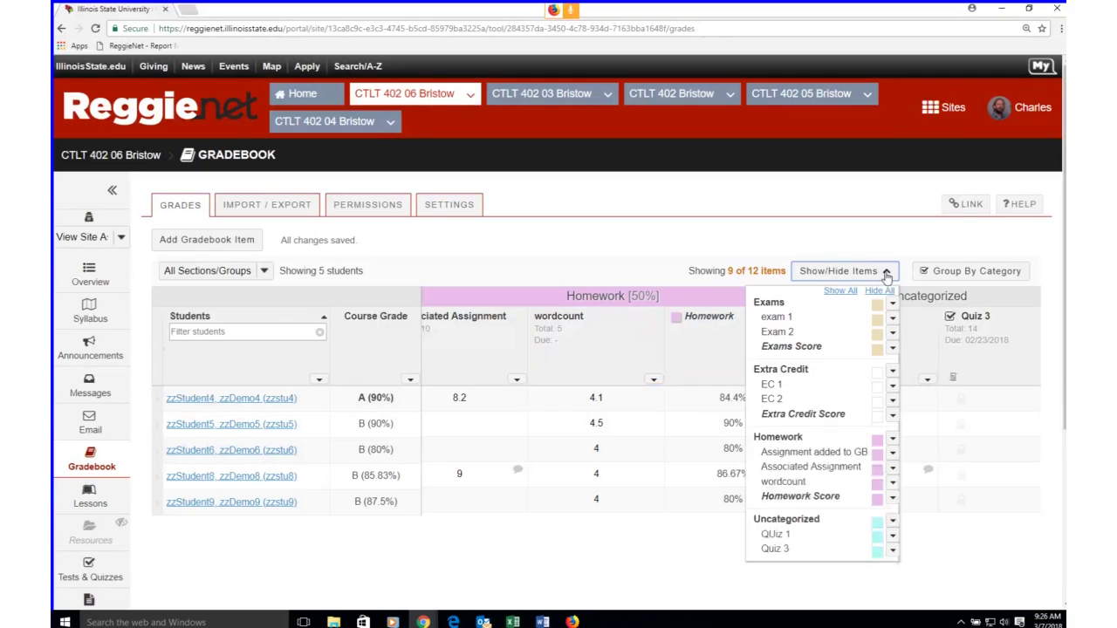
pyautogui.click(877, 304)
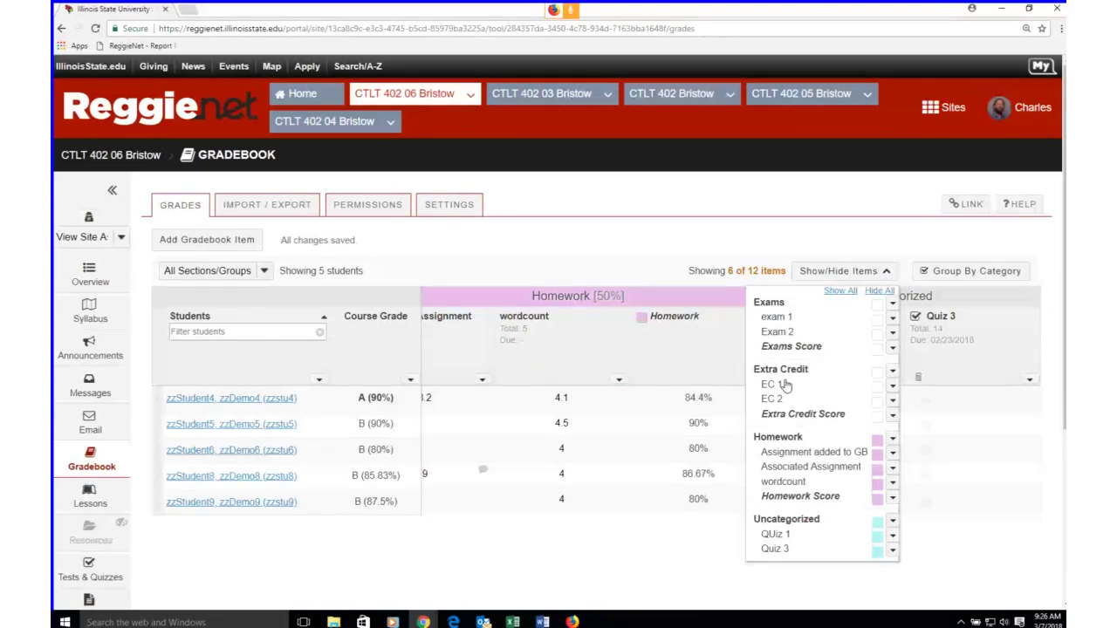
pyautogui.click(547, 345)
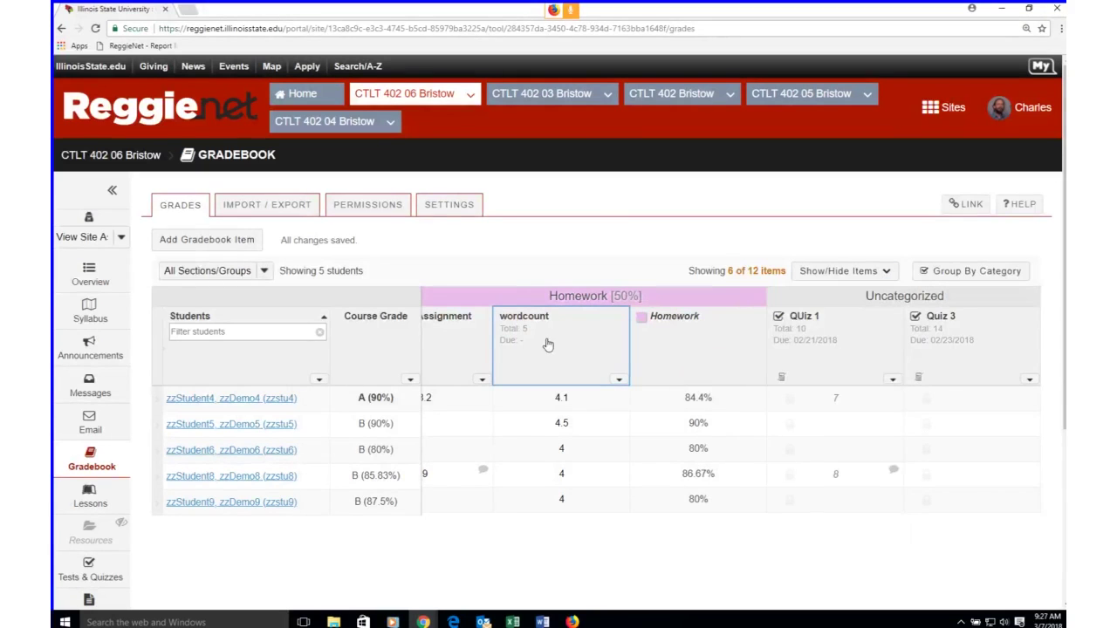
pyautogui.press('Left')
pyautogui.press('Left')
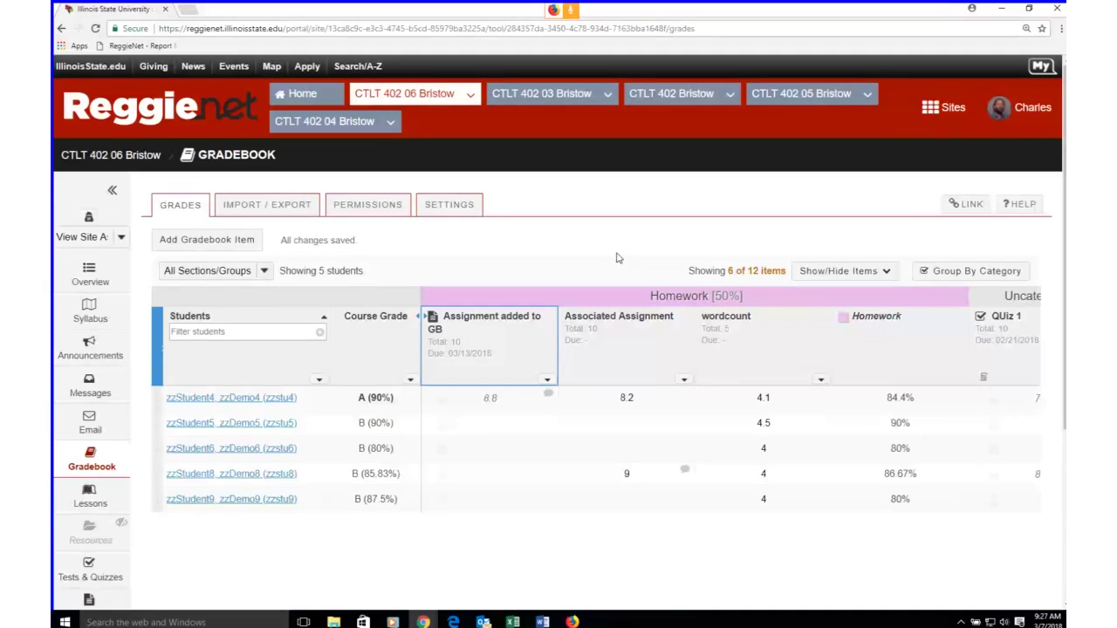
# Enter 7 as the second student's Associated Assignment score, lowering Homework to 76.67%.
pyautogui.click(637, 348)
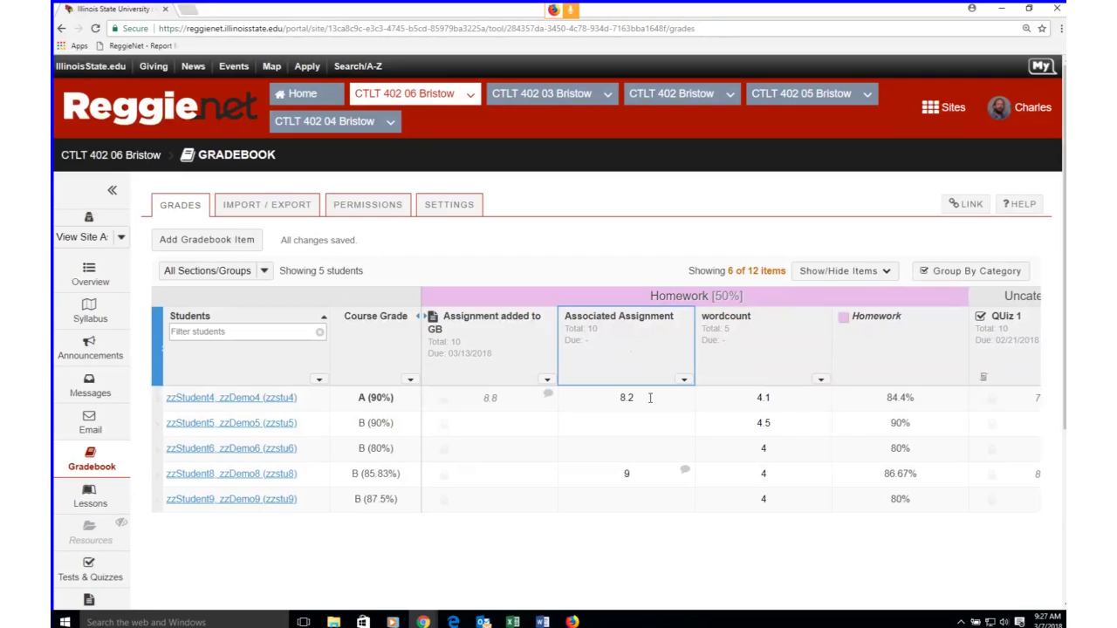
pyautogui.click(638, 423)
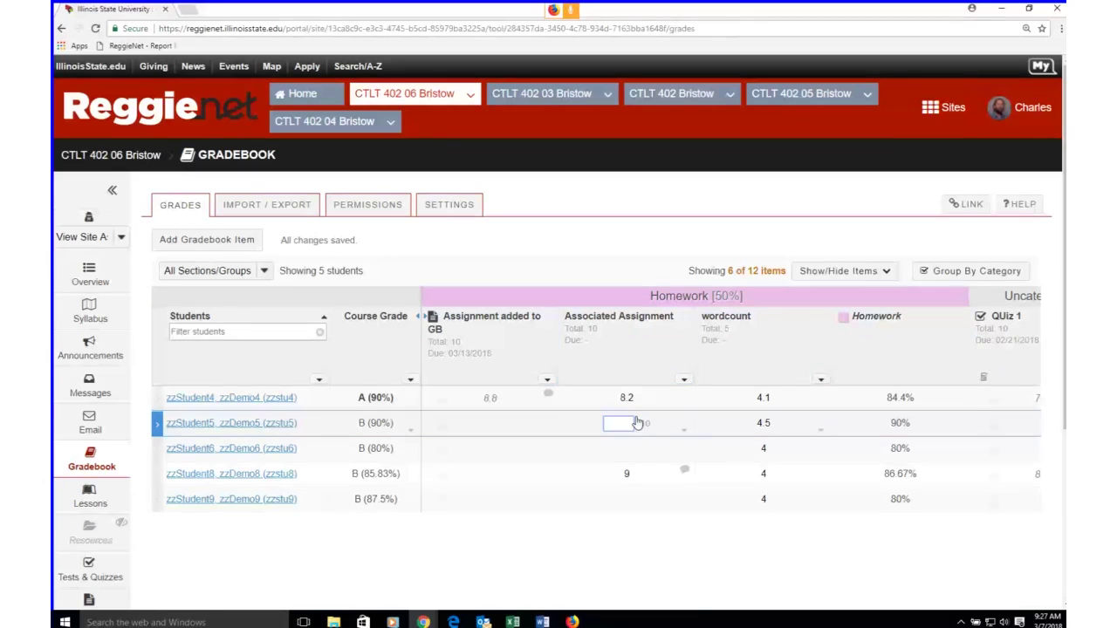
pyautogui.write('7')
pyautogui.press('Return')
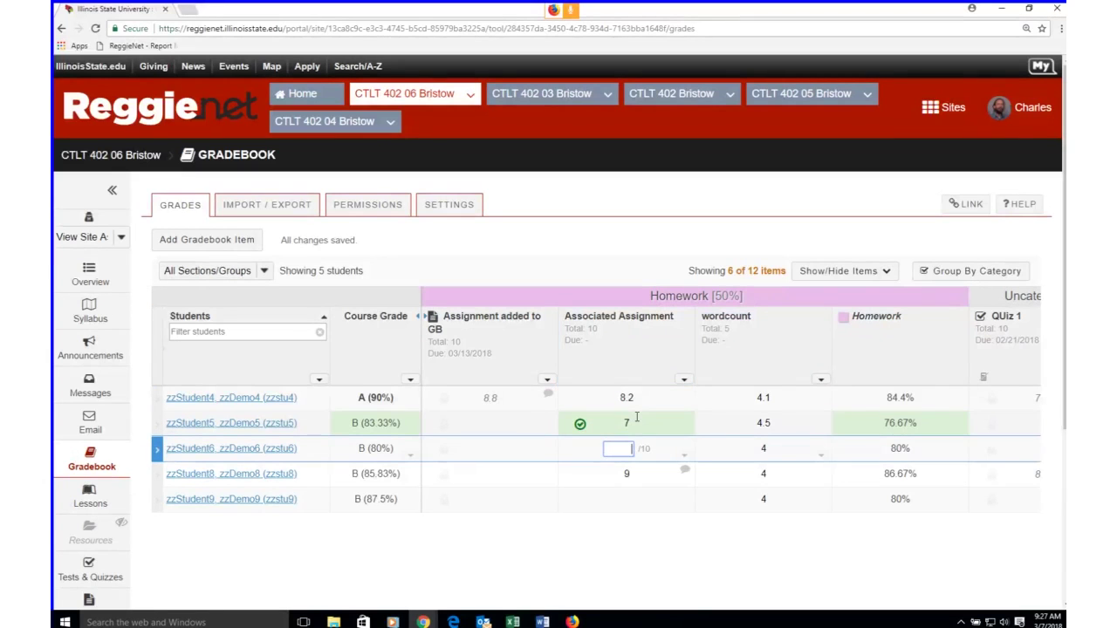
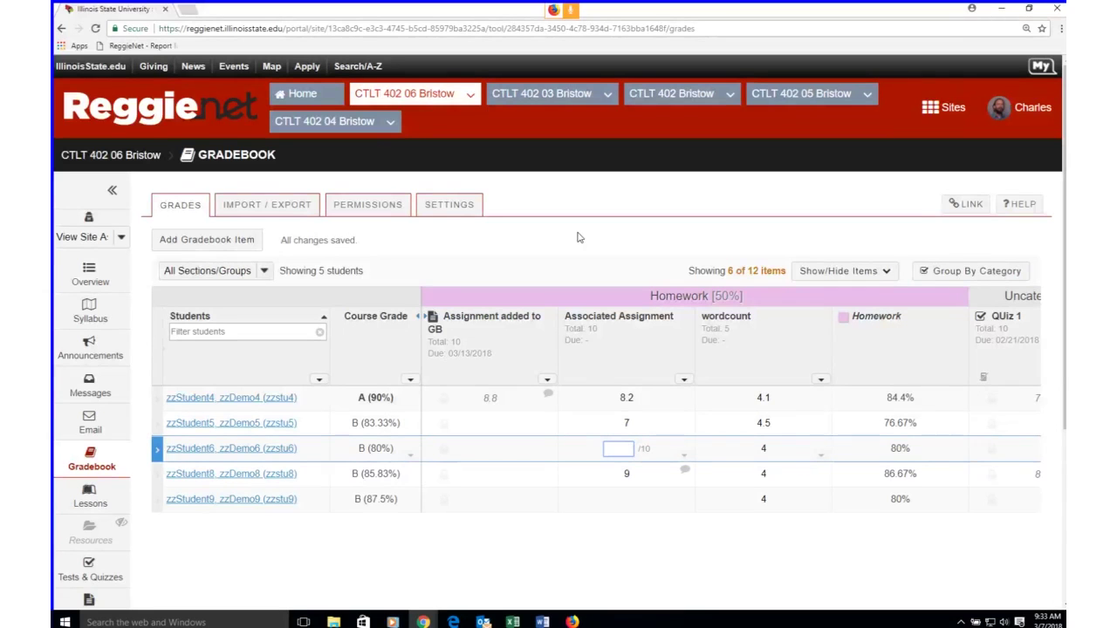
# Open the grade summary of the demo student with a B (80%) and preview it in Student Review Mode.
pyautogui.click(232, 452)
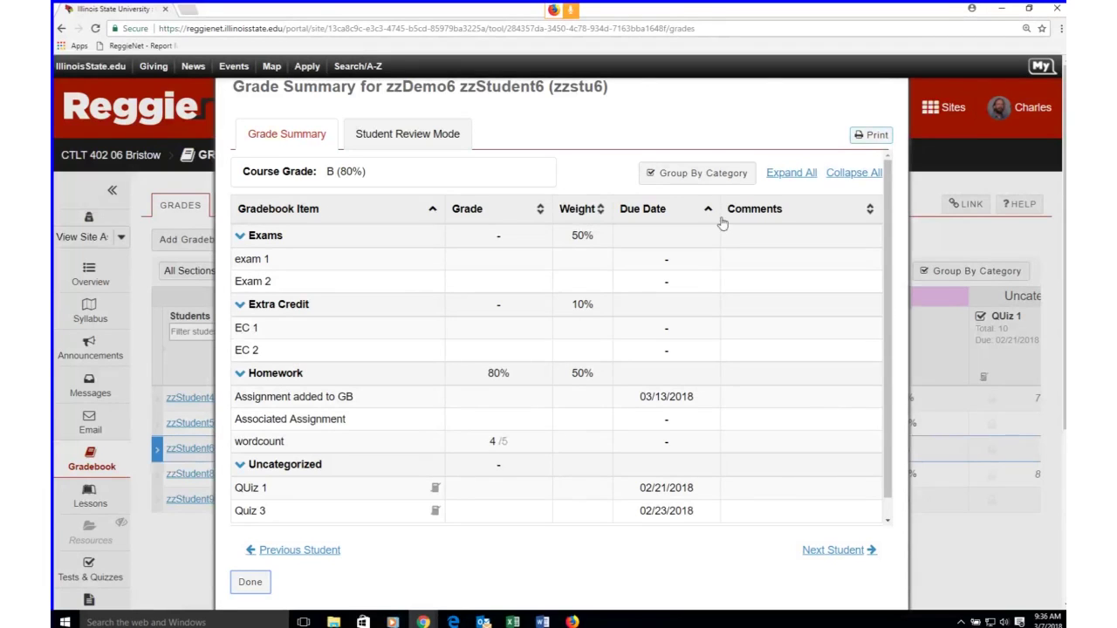
pyautogui.click(402, 144)
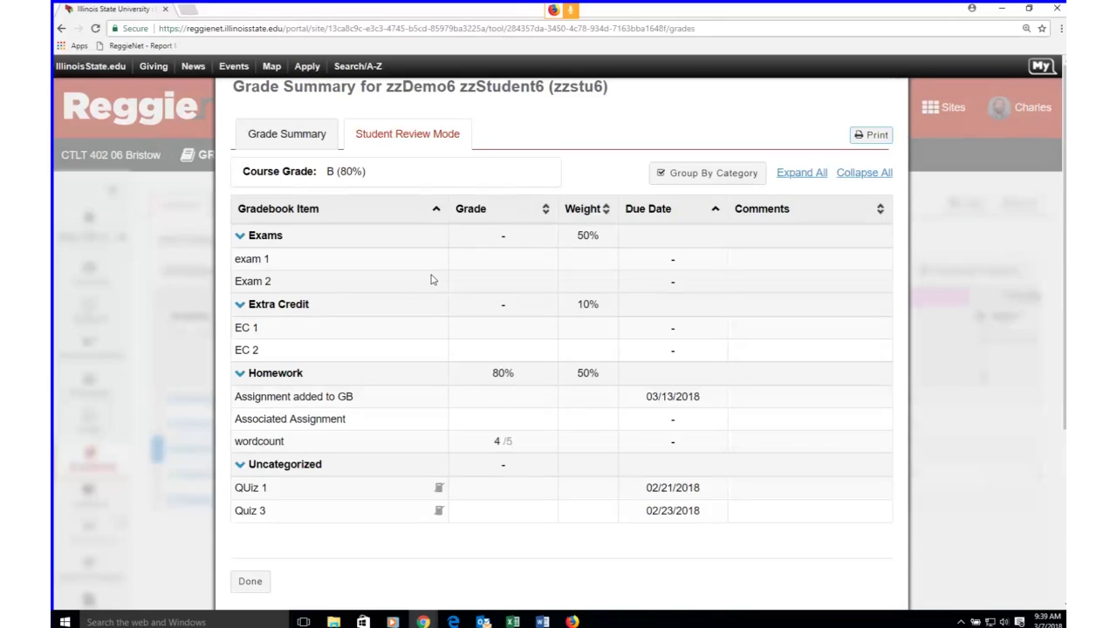
# Scroll the student-view summary to review the ungraded Exams, Extra Credit and Uncategorized items and Homework at 80%.
pyautogui.scroll(-2, 519, 357)
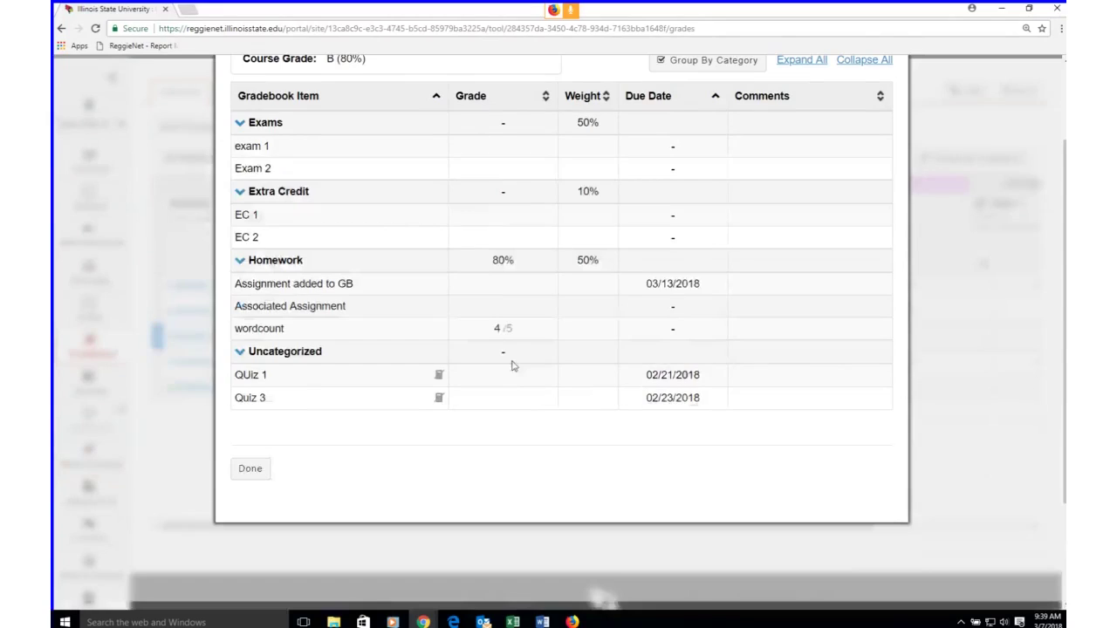
# Leave Student Review Mode for the gradebook grid and open the A (90%) first student's summary.
pyautogui.click(252, 462)
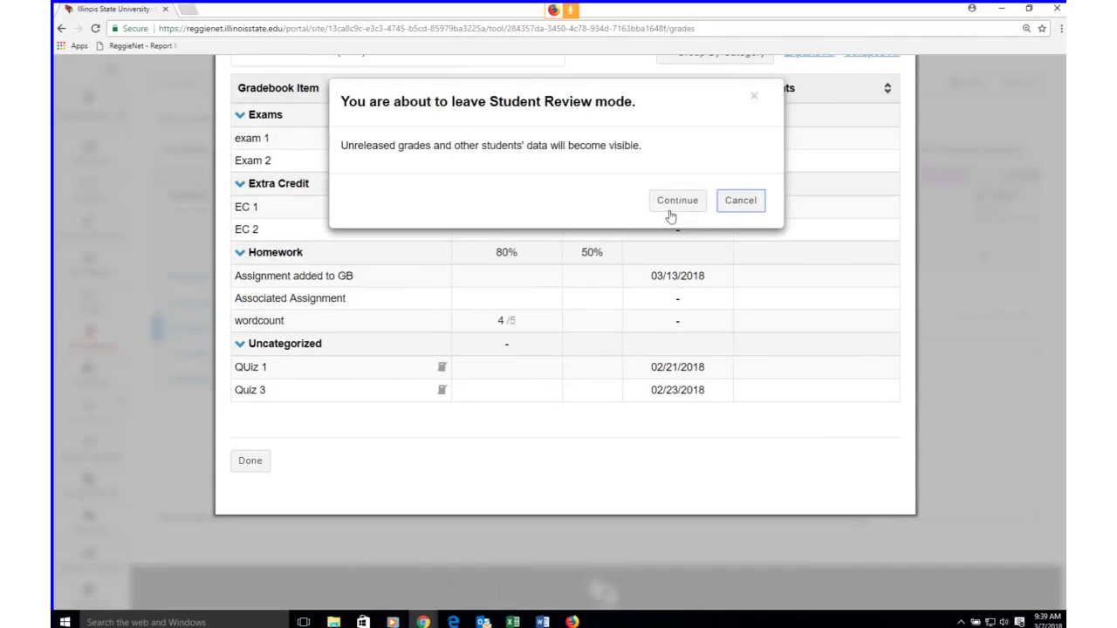
pyautogui.click(669, 210)
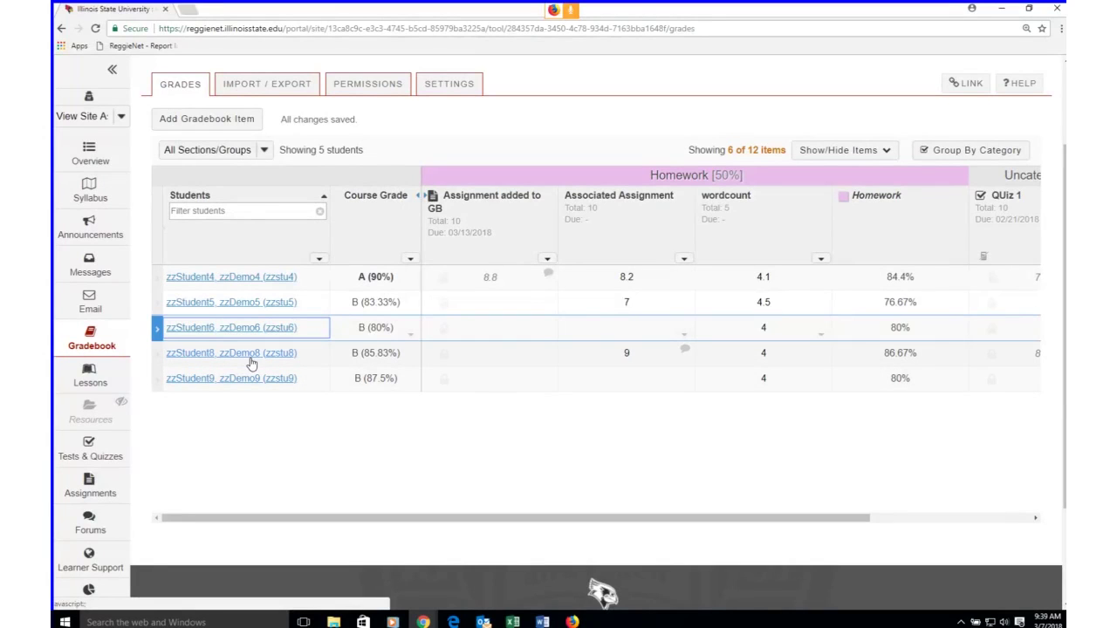
pyautogui.click(229, 278)
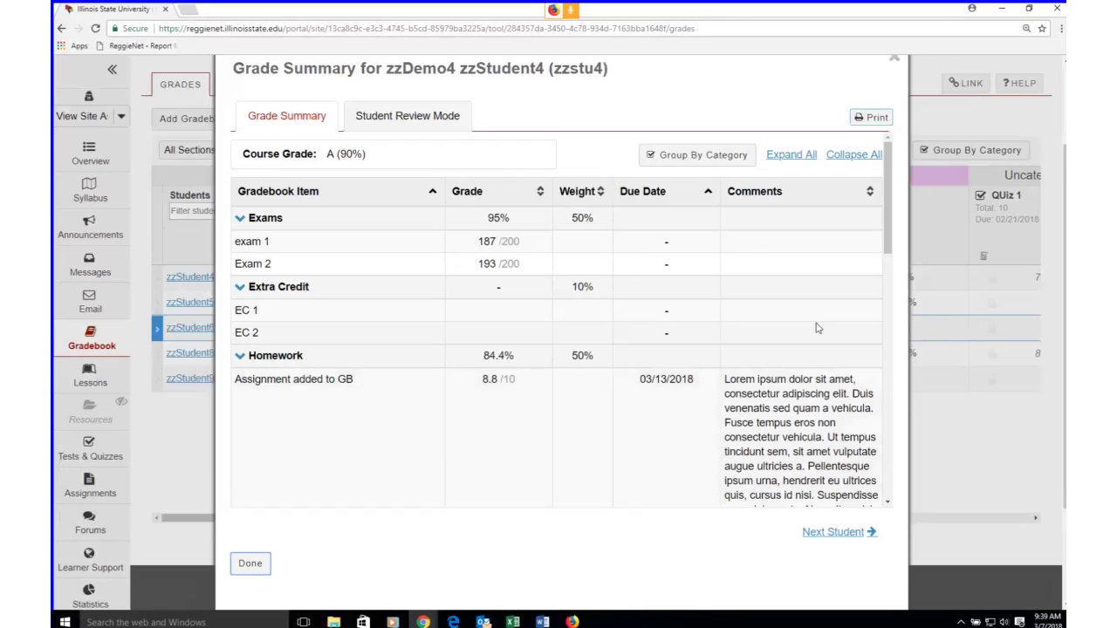
pyautogui.moveTo(891, 225); pyautogui.dragTo(891, 254)
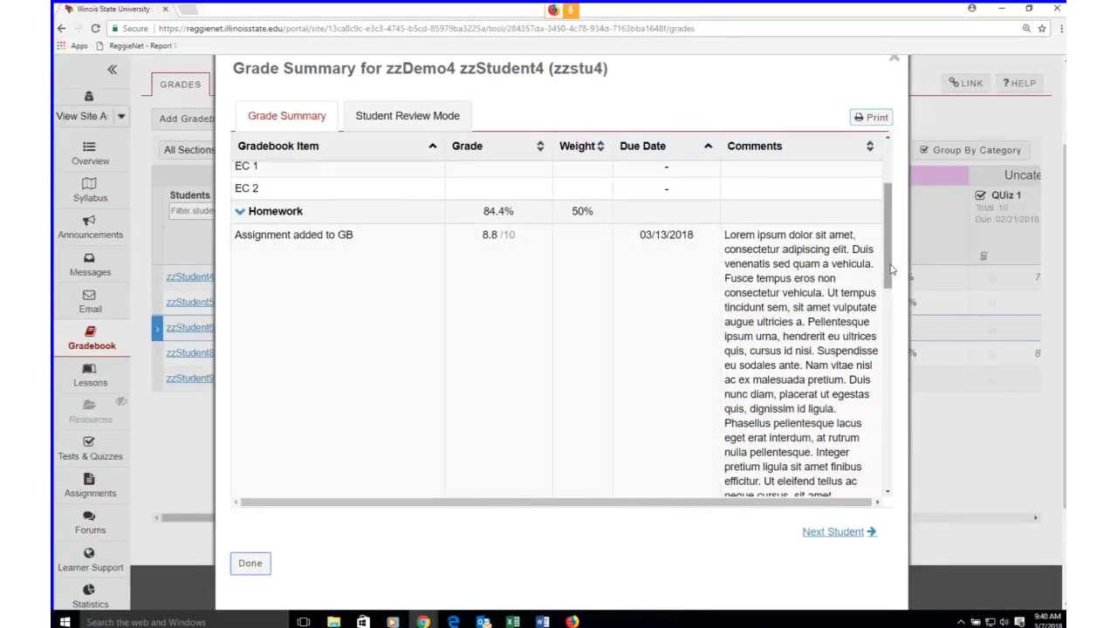
pyautogui.moveTo(890, 272); pyautogui.dragTo(887, 364)
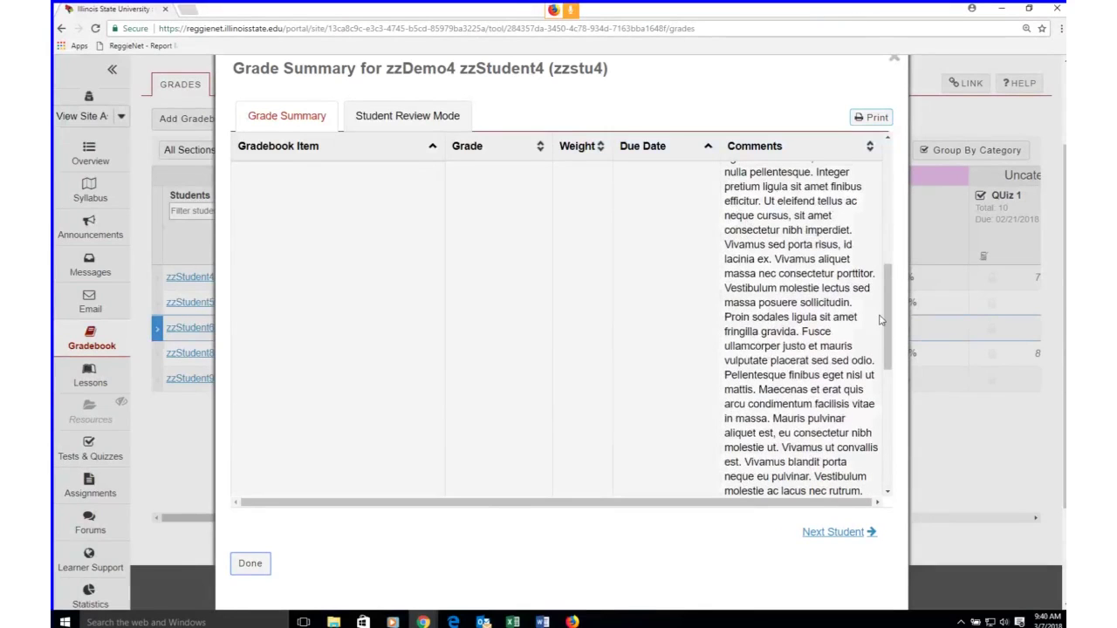
pyautogui.moveTo(887, 321)
pyautogui.mouseDown()
pyautogui.moveTo(887, 252)
pyautogui.moveTo(887, 423)
pyautogui.moveTo(886, 309)
pyautogui.mouseUp()
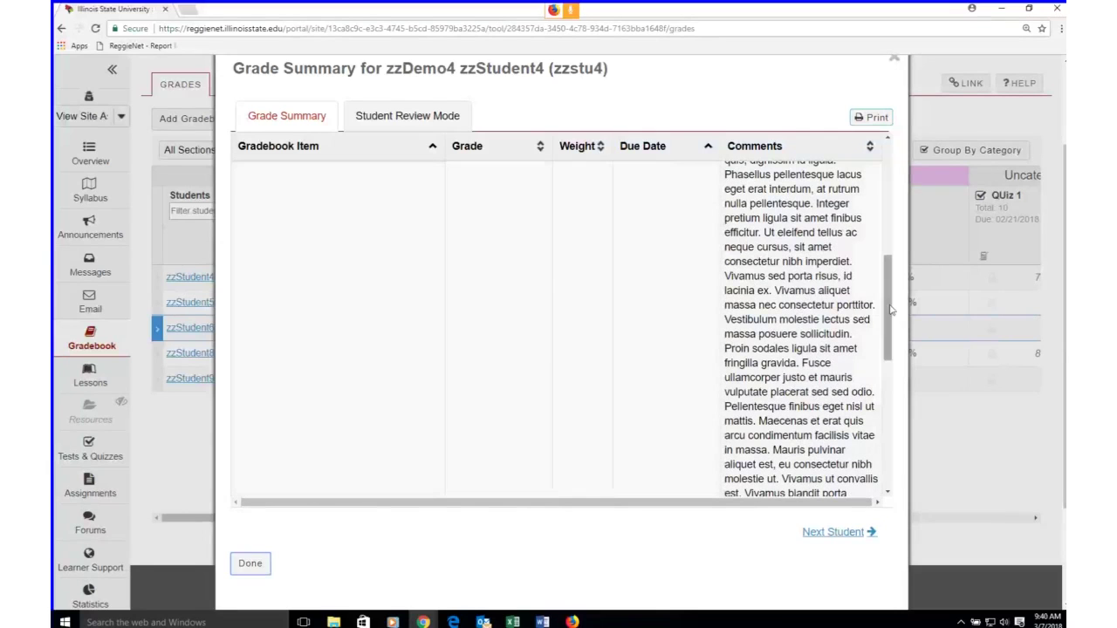
pyautogui.moveTo(890, 309); pyautogui.dragTo(885, 220)
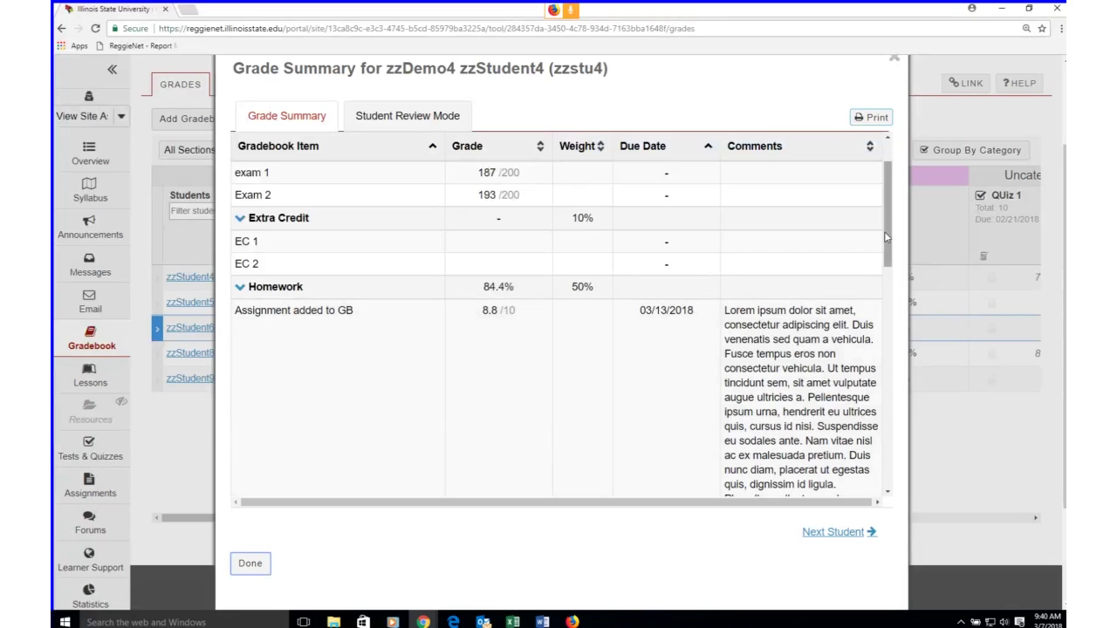
pyautogui.moveTo(886, 237)
pyautogui.mouseDown()
pyautogui.moveTo(878, 384)
pyautogui.moveTo(881, 238)
pyautogui.mouseUp()
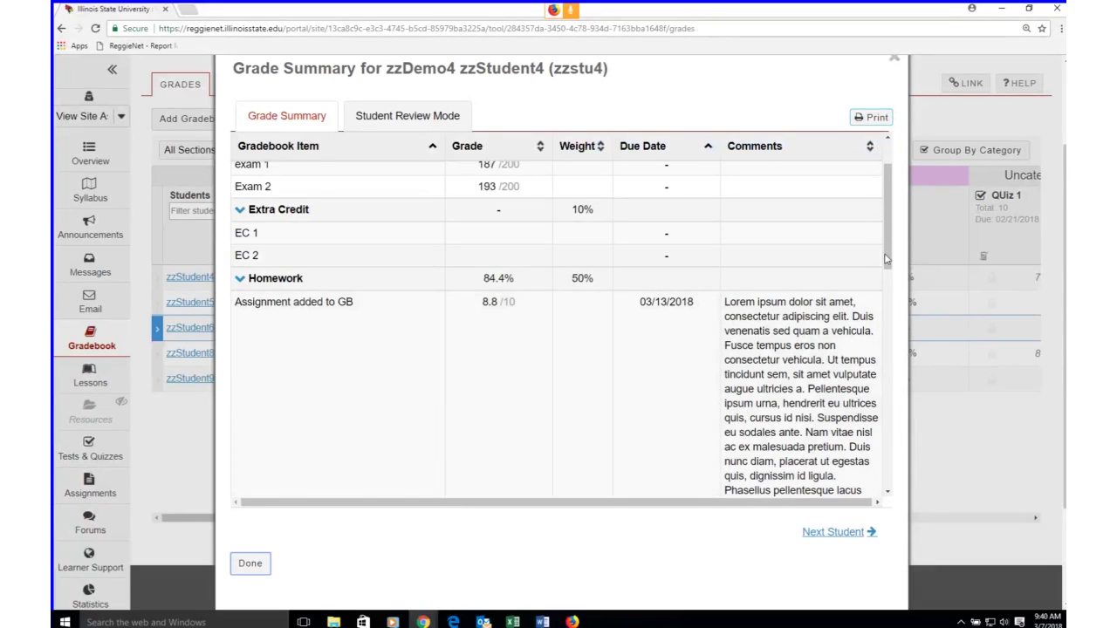
pyautogui.moveTo(887, 262); pyautogui.dragTo(849, 285)
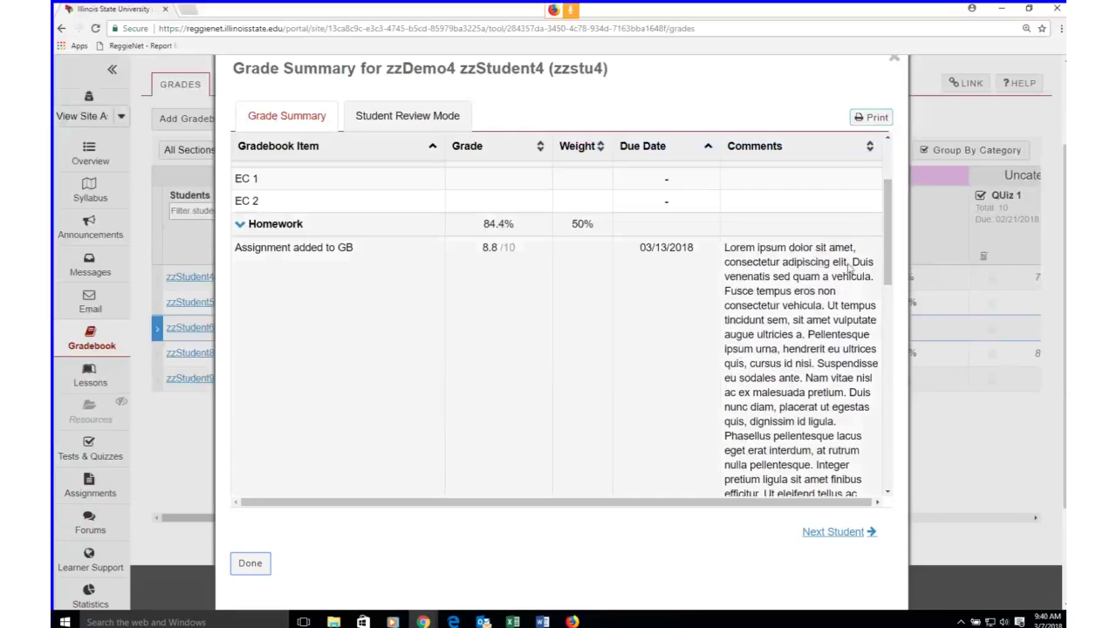
pyautogui.scroll(2, 829, 302)
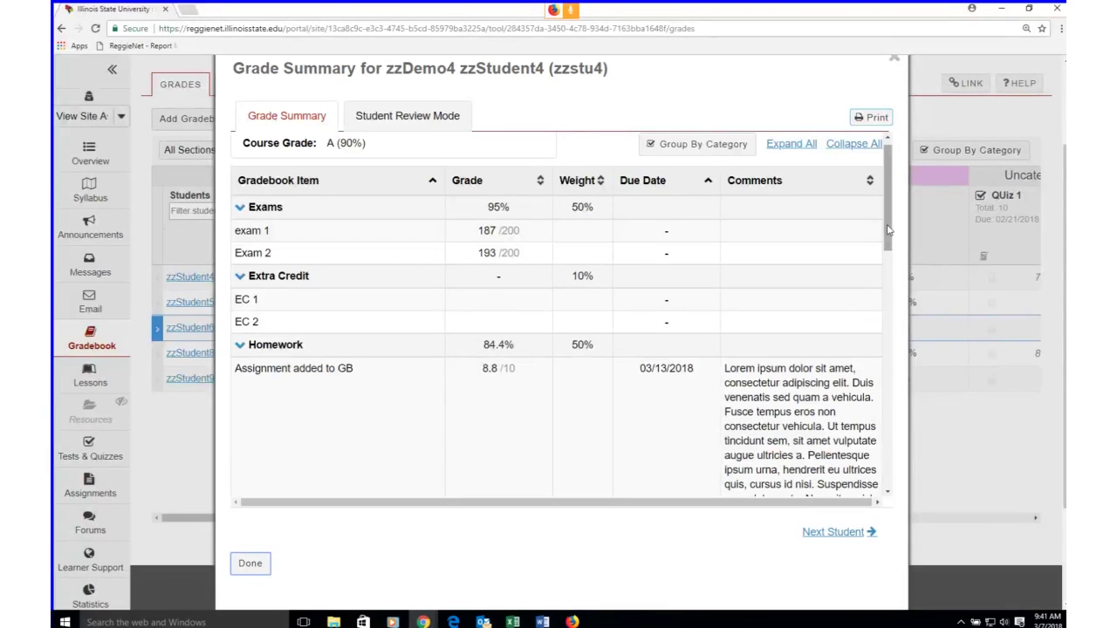
pyautogui.moveTo(888, 230)
pyautogui.mouseDown()
pyautogui.moveTo(888, 455)
pyautogui.moveTo(888, 238)
pyautogui.mouseUp()
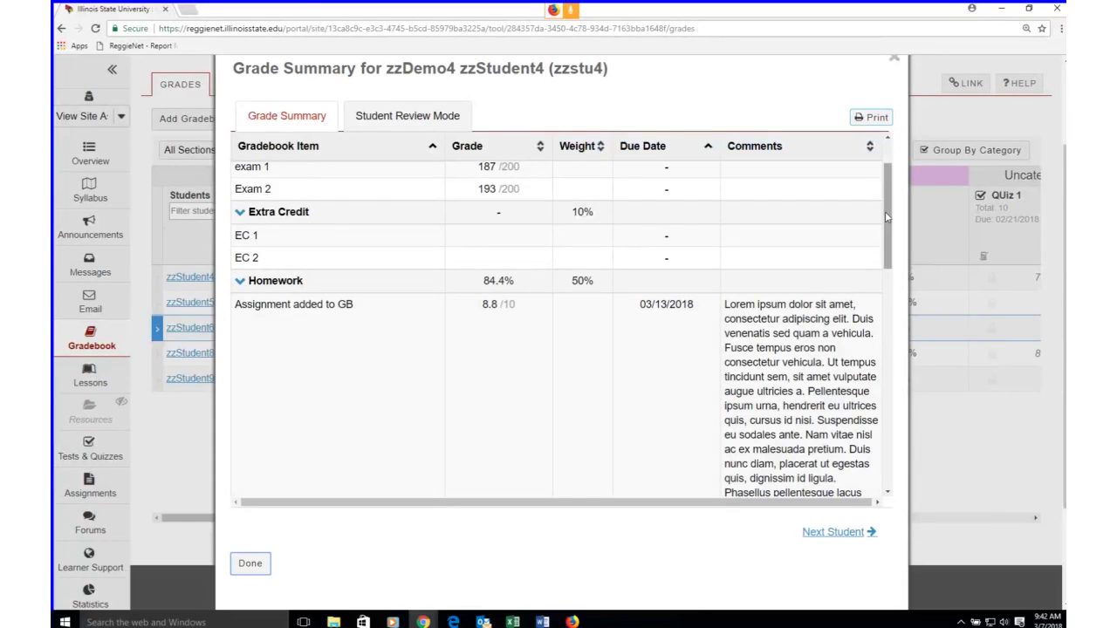
pyautogui.moveTo(889, 207)
pyautogui.mouseDown()
pyautogui.moveTo(875, 405)
pyautogui.moveTo(893, 196)
pyautogui.mouseUp()
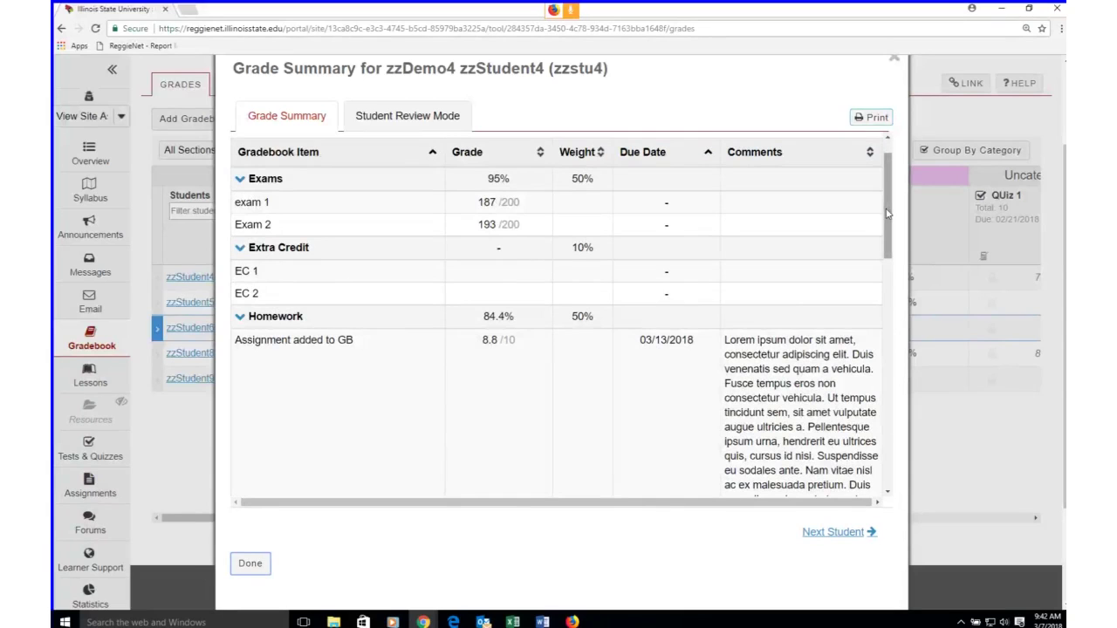
# Review the first student's scores (Exam 2 193/200, homework 8.8/10), then close the summary with Done.
pyautogui.moveTo(887, 213)
pyautogui.mouseDown()
pyautogui.moveTo(883, 439)
pyautogui.moveTo(890, 218)
pyautogui.mouseUp()
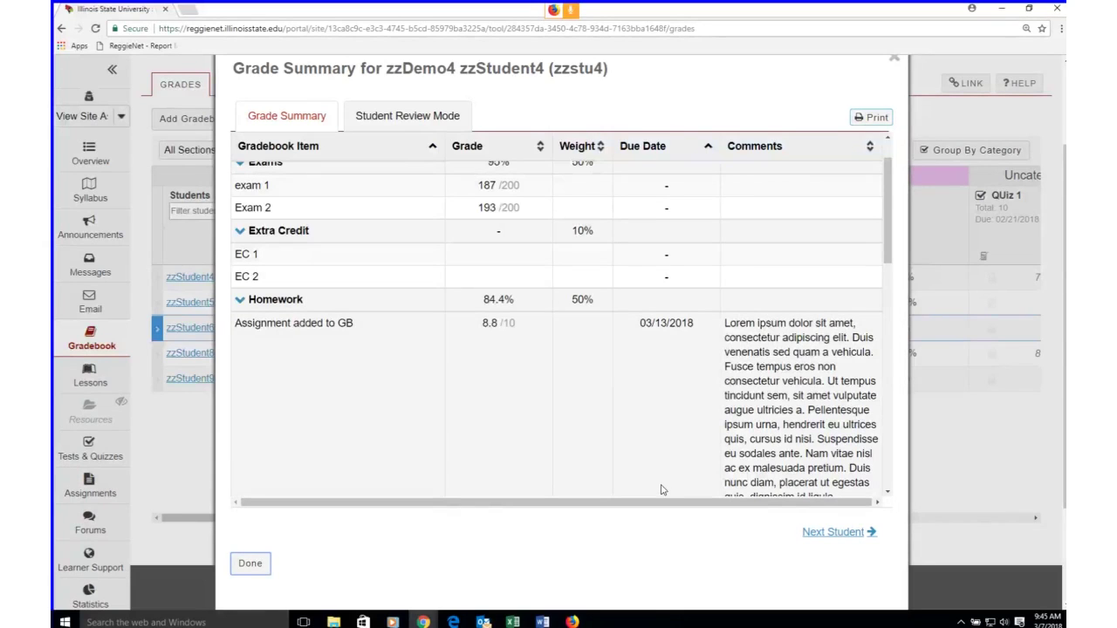
pyautogui.click(251, 565)
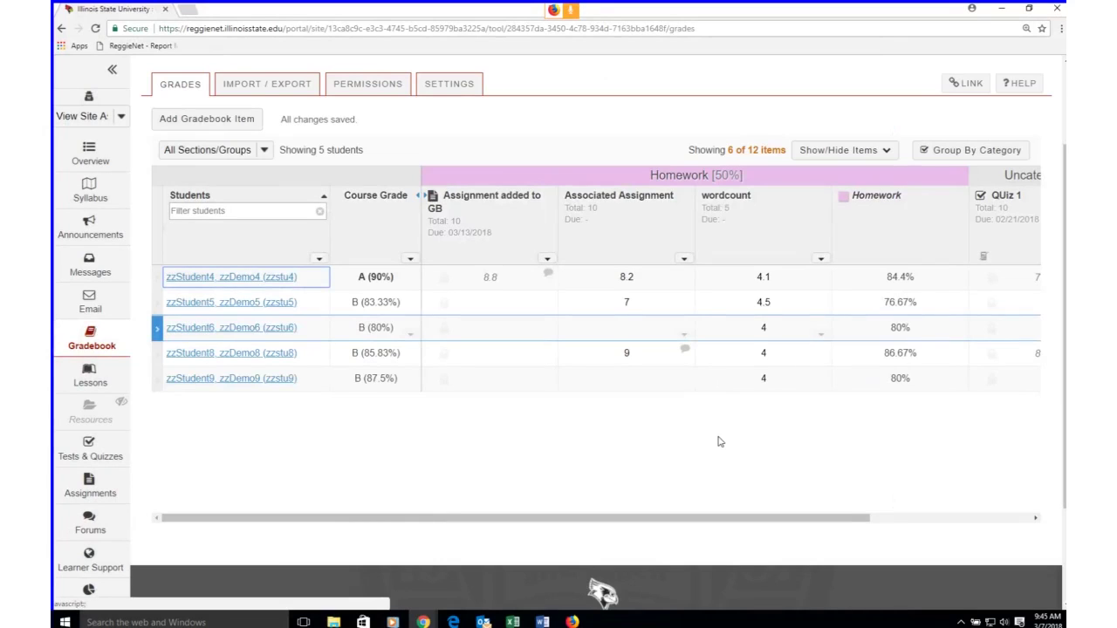